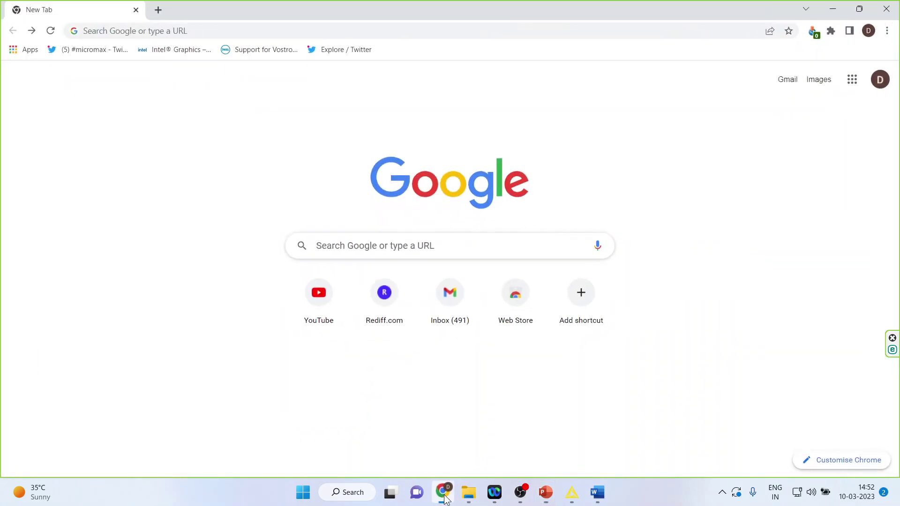
Launch Google Docs from the Google apps grid on Chrome's New Tab page
click(853, 87)
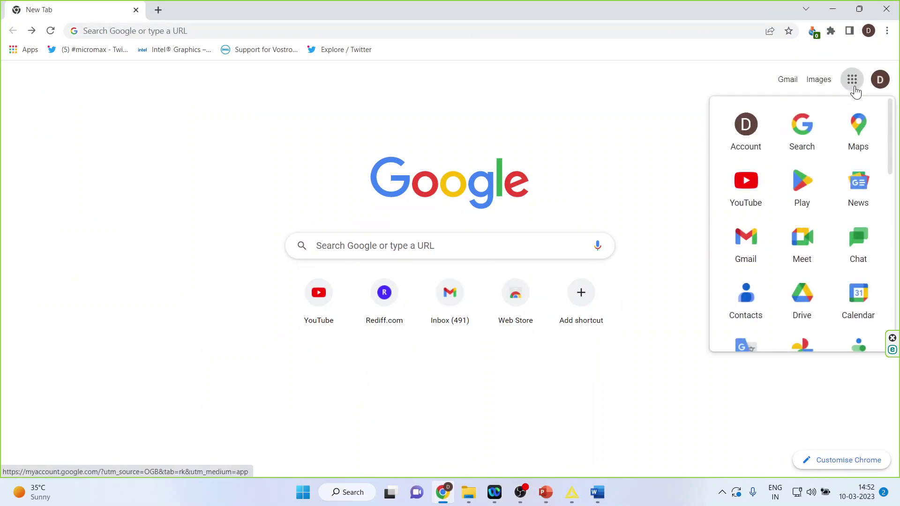
scroll(816, 268, down, 2)
scroll(824, 285, down, 1)
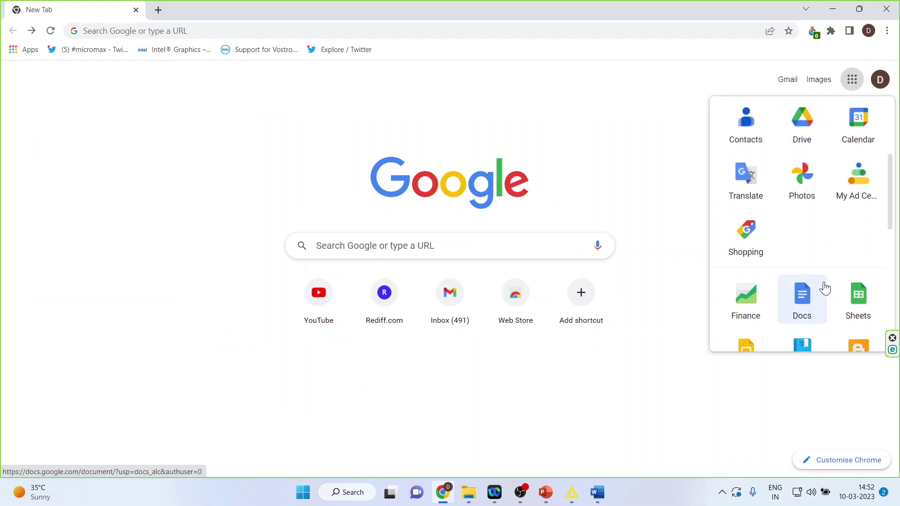
click(811, 305)
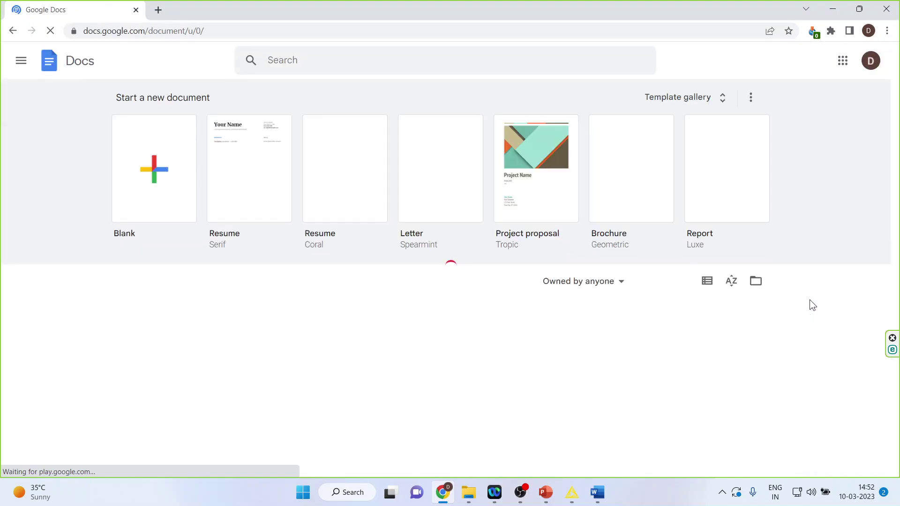
Create a blank document and open the Google Workspace add-on Marketplace
click(155, 173)
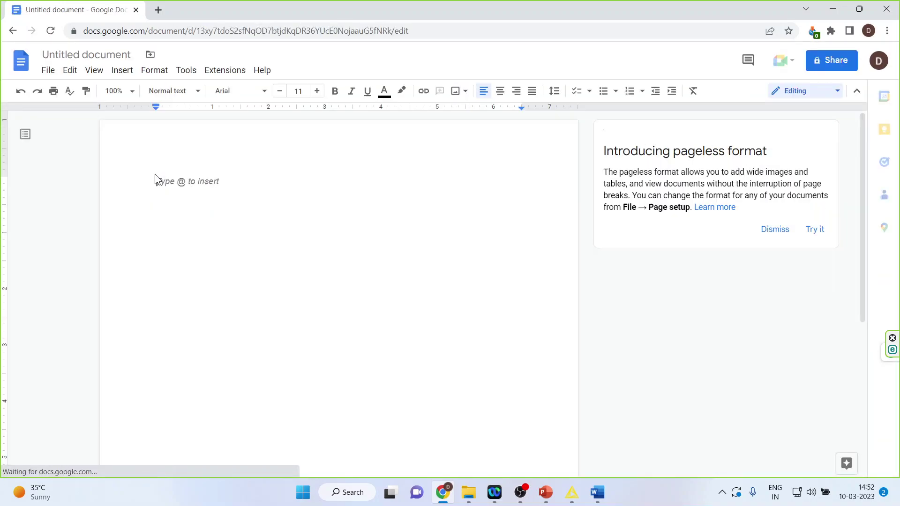
click(224, 72)
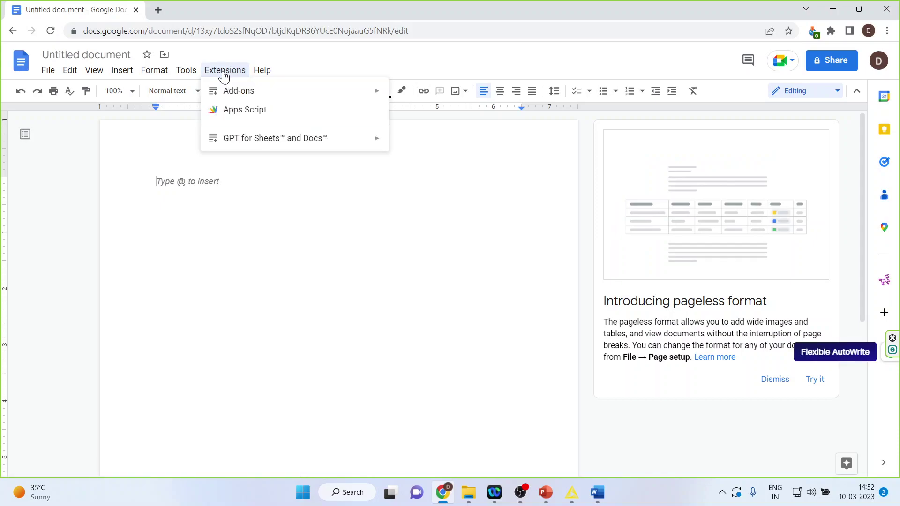
mouse_move(235, 90)
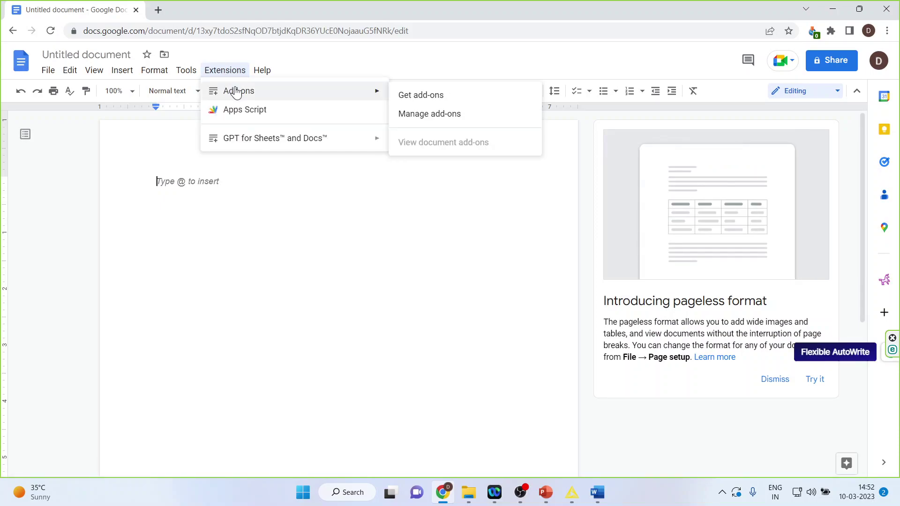
click(414, 96)
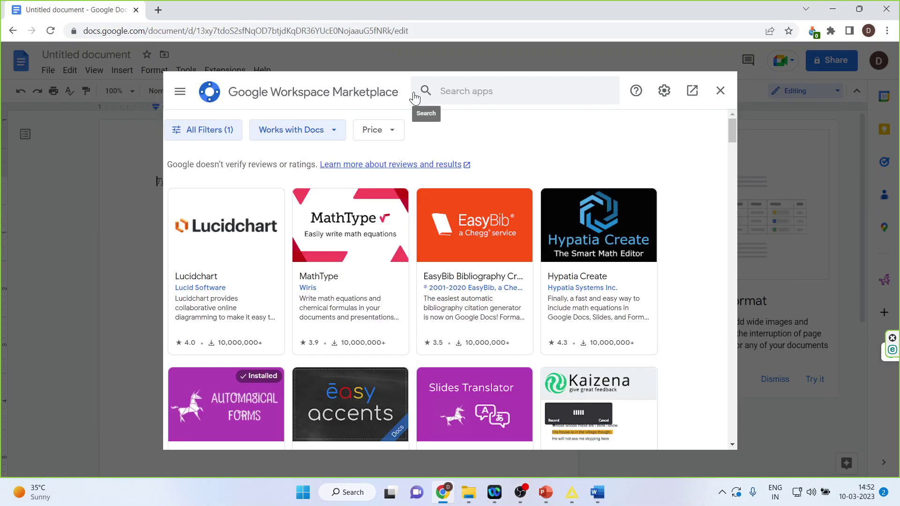
Search the Marketplace for 'chatgpt' and view the installed GPT for Sheets and Docs add-on
click(451, 92)
text(c)
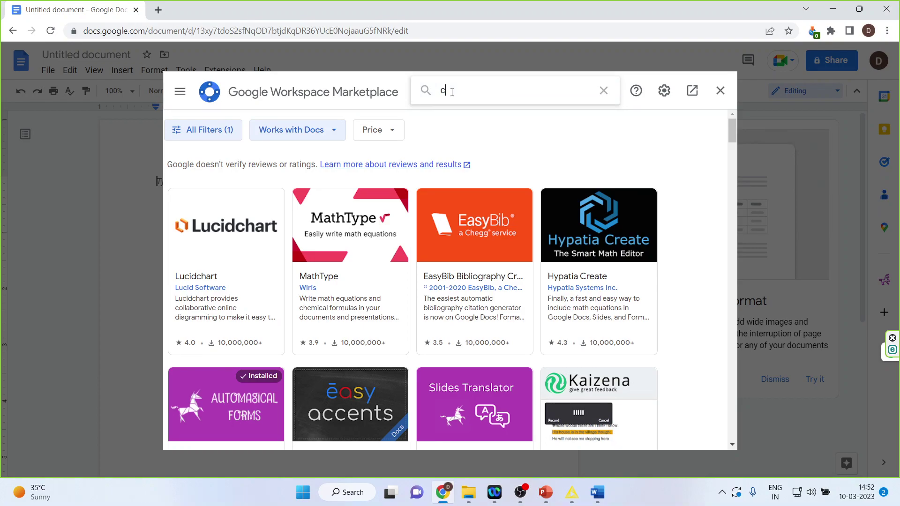
text(hatgpt)
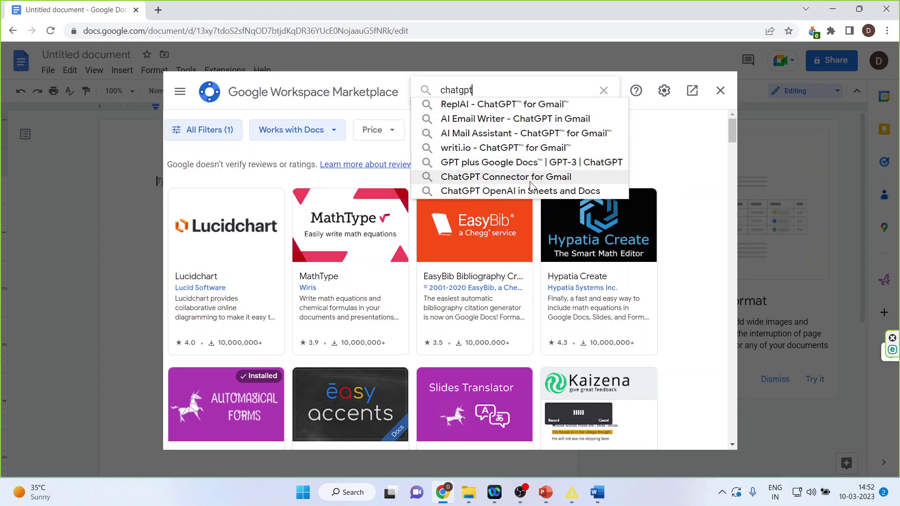
click(541, 192)
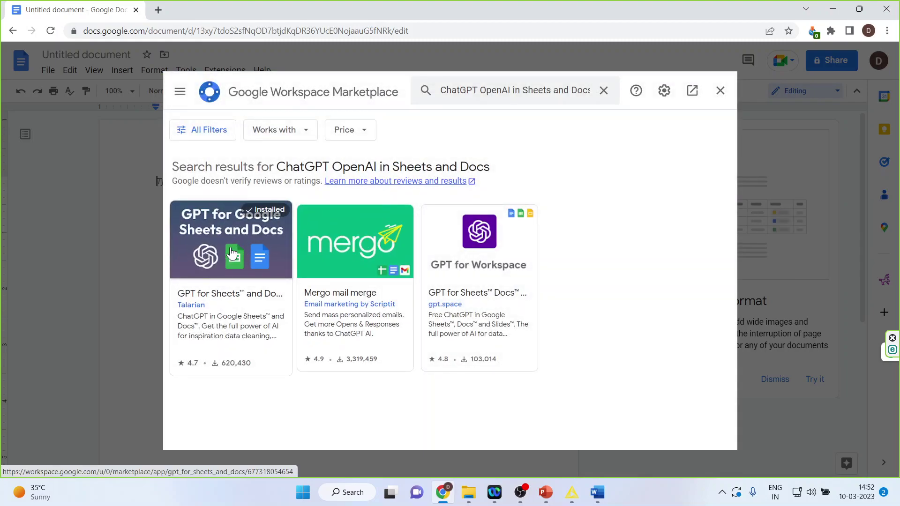
click(282, 255)
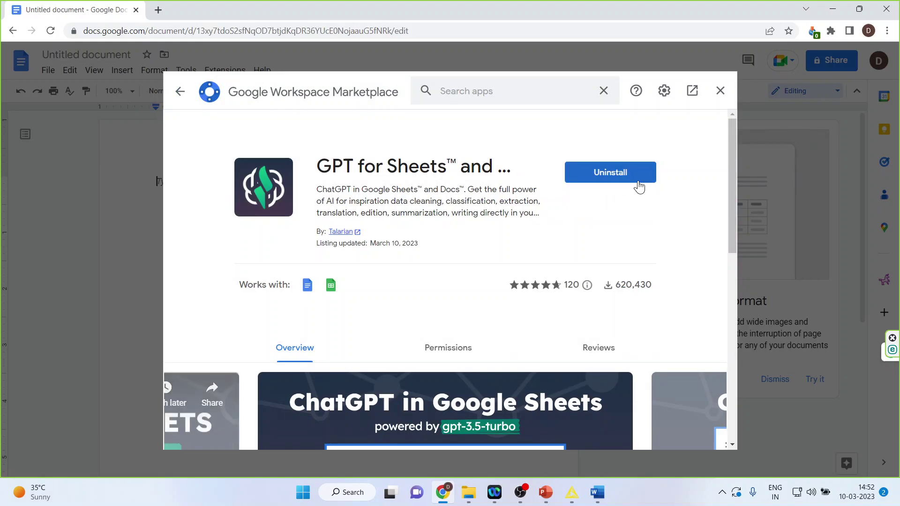
Close the Marketplace and start GPT for Sheets and Docs' Set API key
click(720, 91)
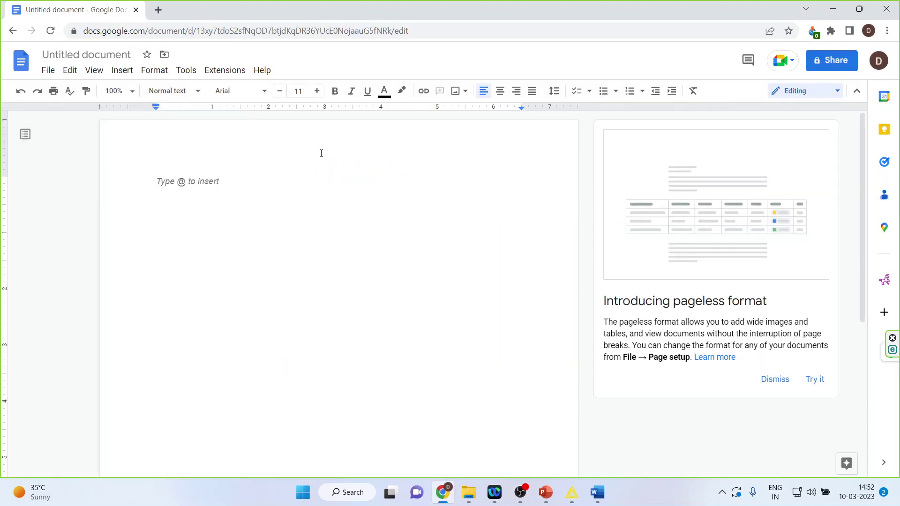
click(208, 71)
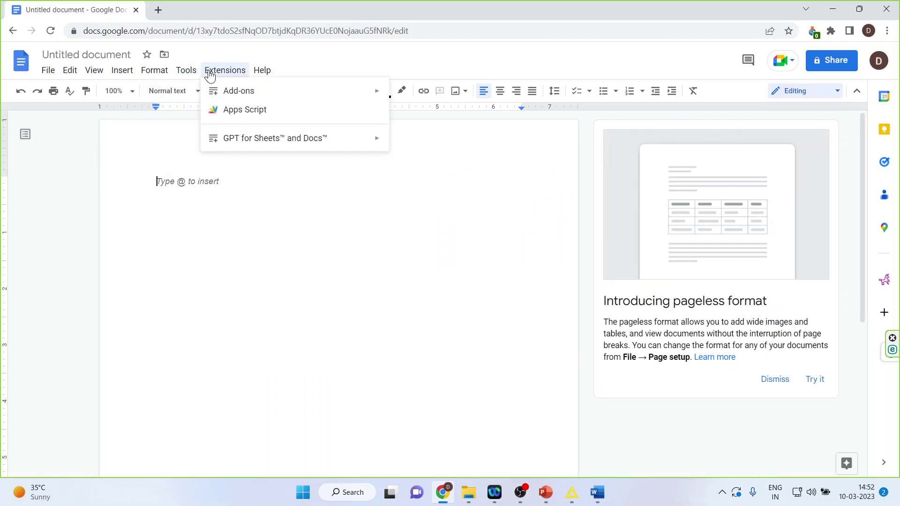
mouse_move(227, 92)
mouse_move(241, 136)
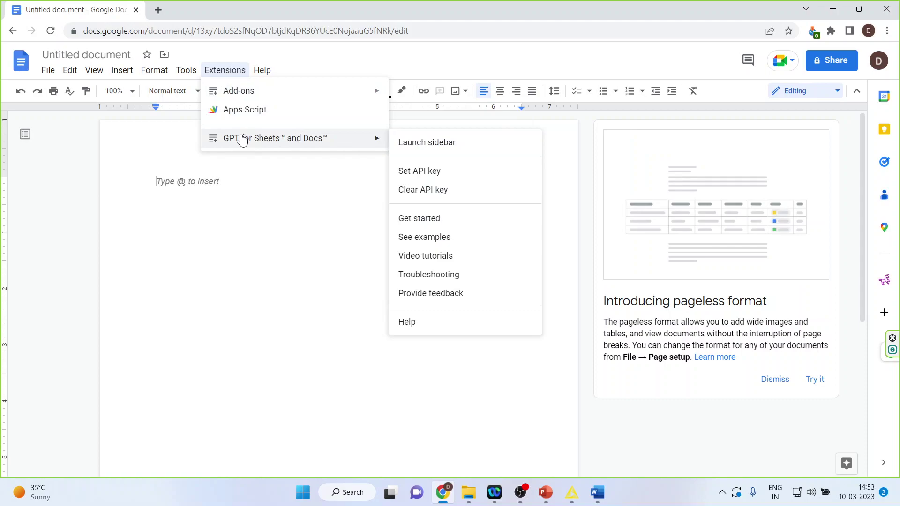
click(426, 177)
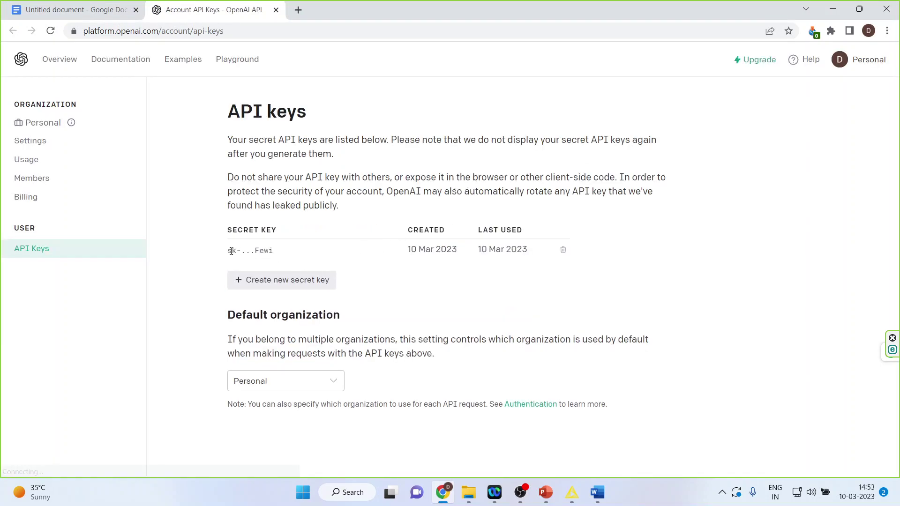
Copy the secret key from the OpenAI API keys page
drag(227, 251, 280, 252)
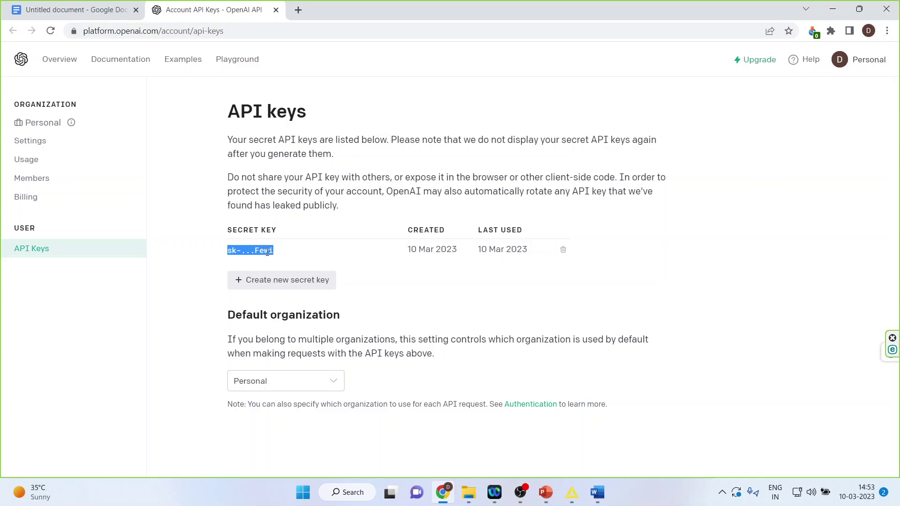
right_click(279, 251)
click(281, 260)
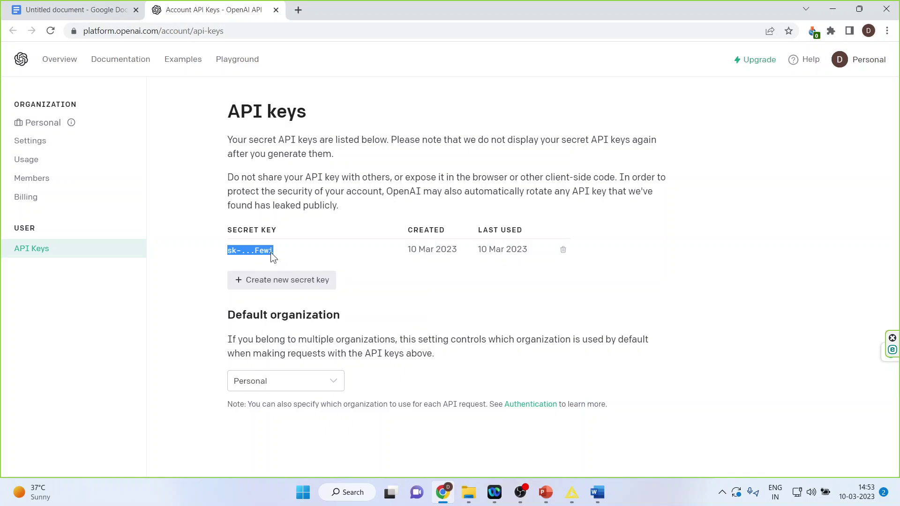
Paste the copied OpenAI key into the add-on's Api Key field, check it, and save it
click(76, 11)
click(353, 233)
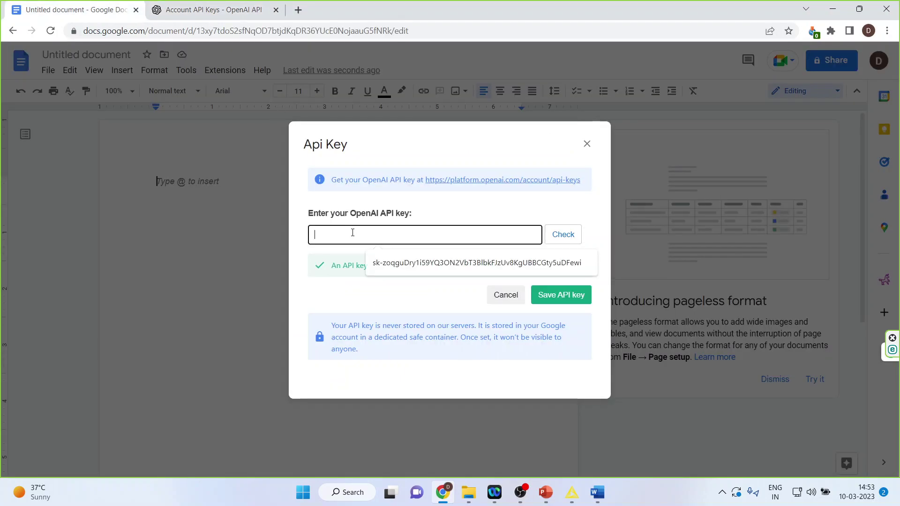
click(378, 262)
click(562, 235)
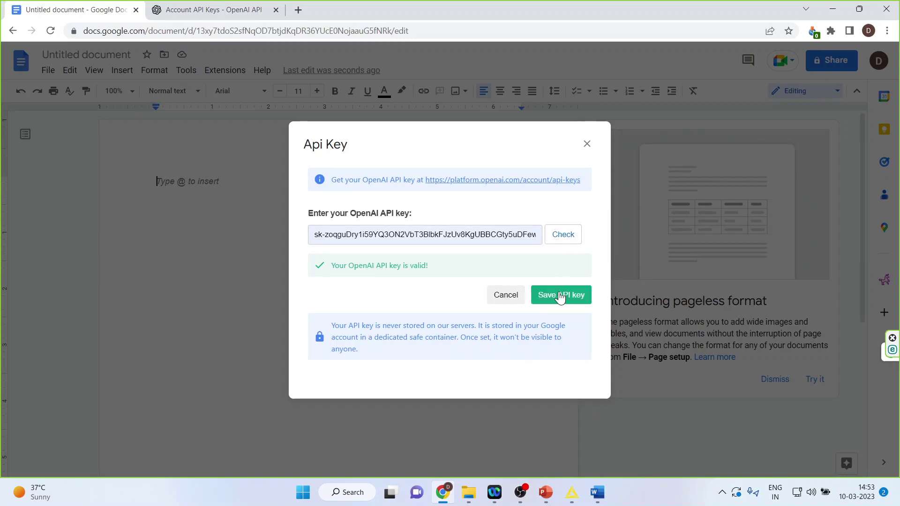
click(560, 297)
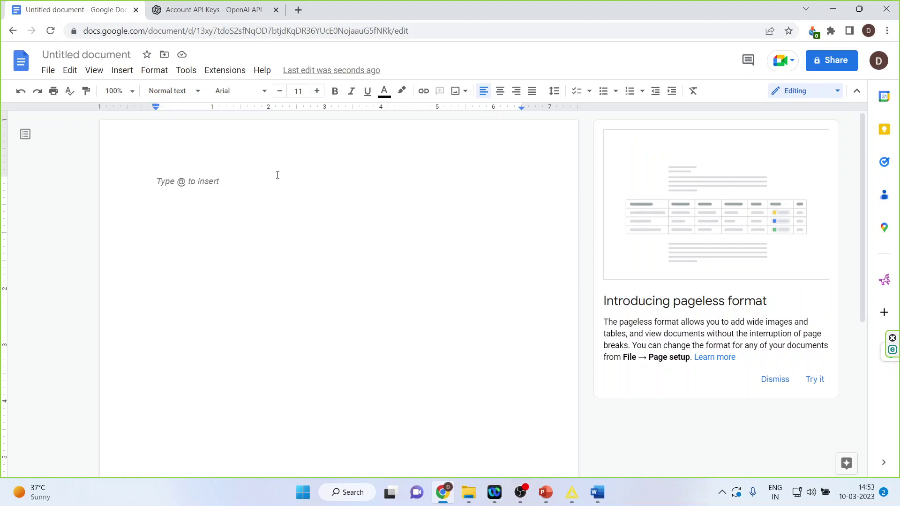
Launch the GPT for Sheets and Docs sidebar with the Write custom prompt action selected
click(212, 71)
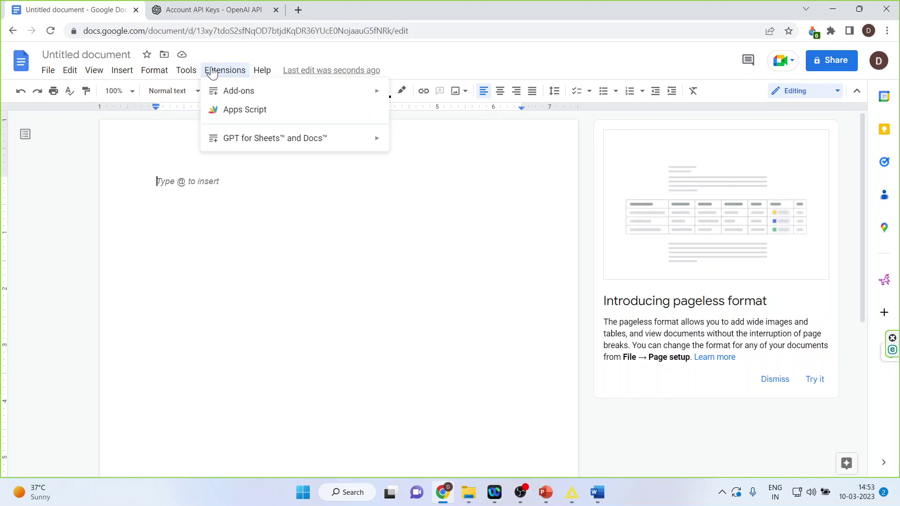
mouse_move(311, 140)
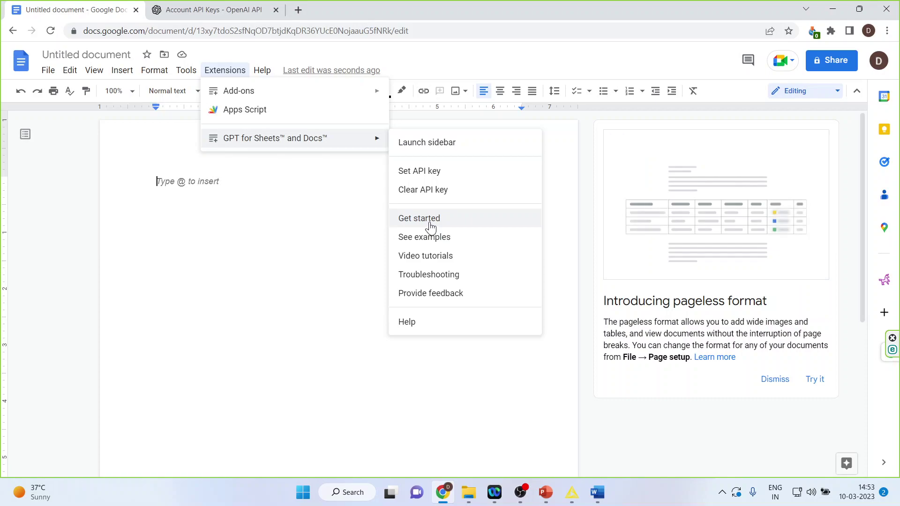
click(450, 149)
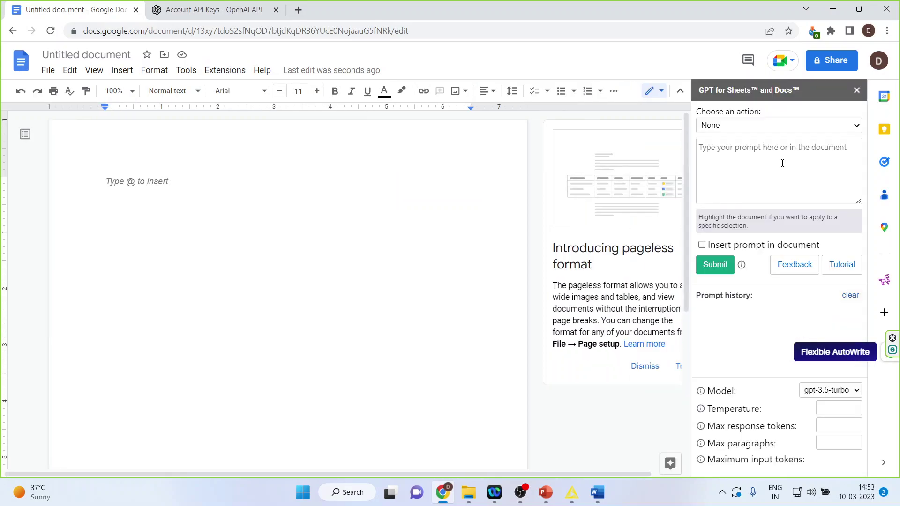
click(854, 124)
click(854, 125)
click(735, 157)
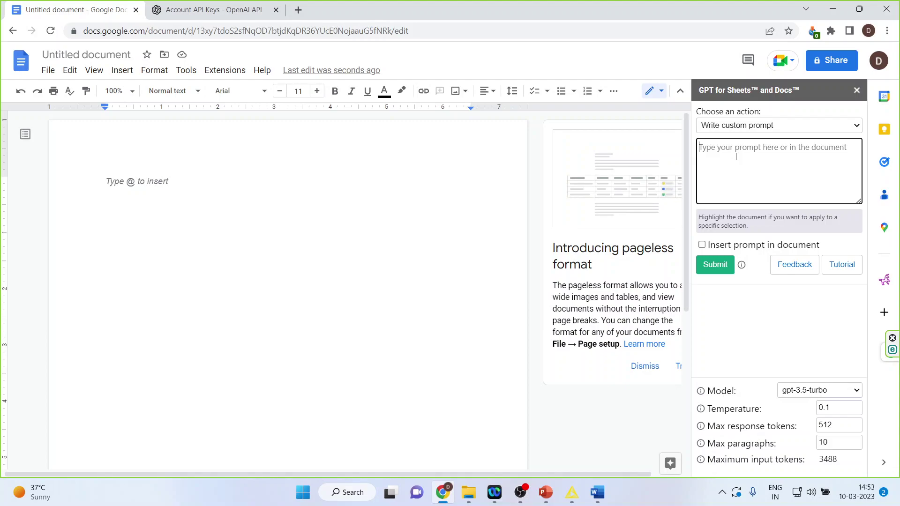
Submit the prompt 'tagline for cold drink' to generate a tagline
text(tag)
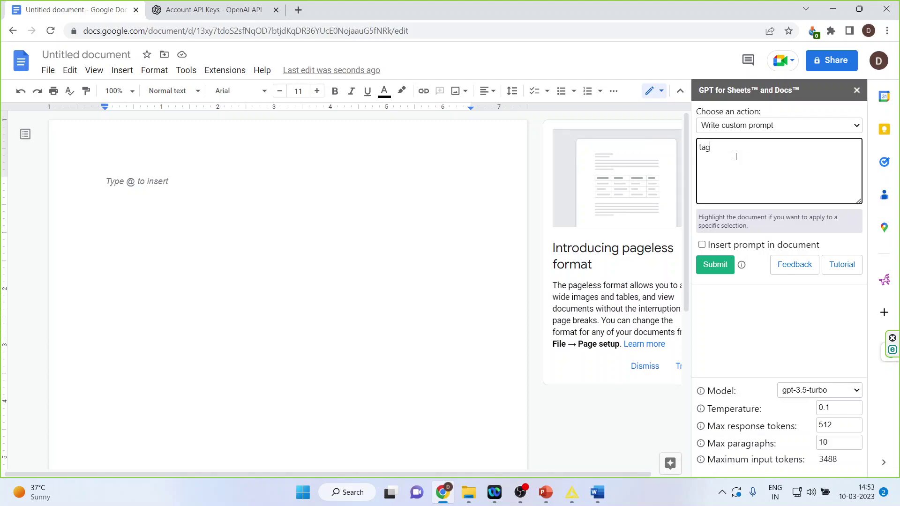
text(line for)
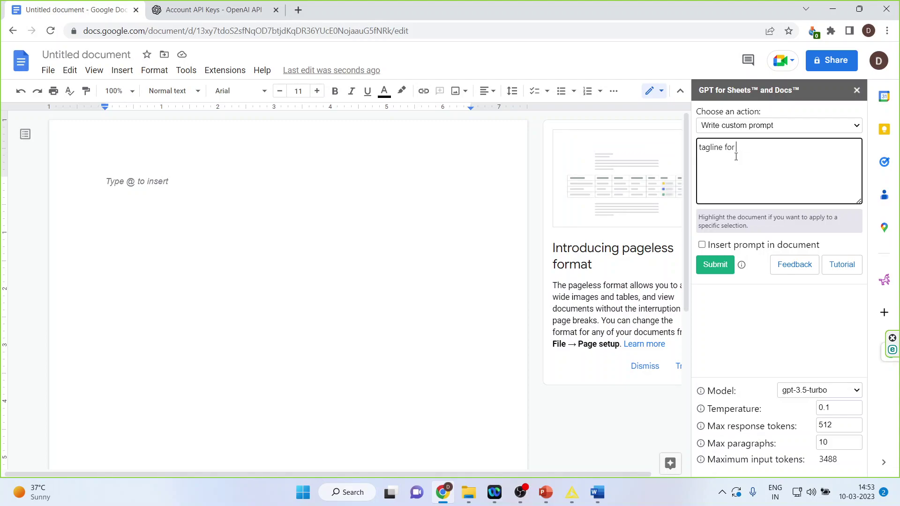
text( cold drink)
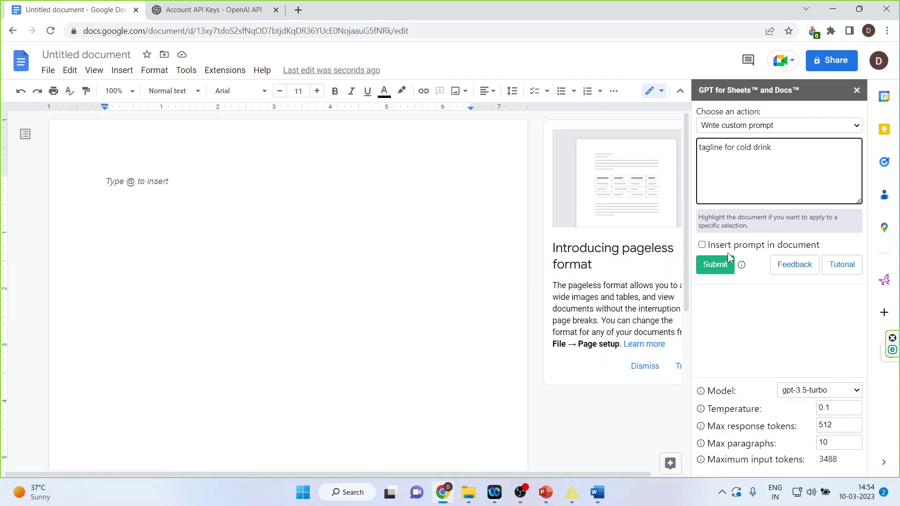
click(717, 267)
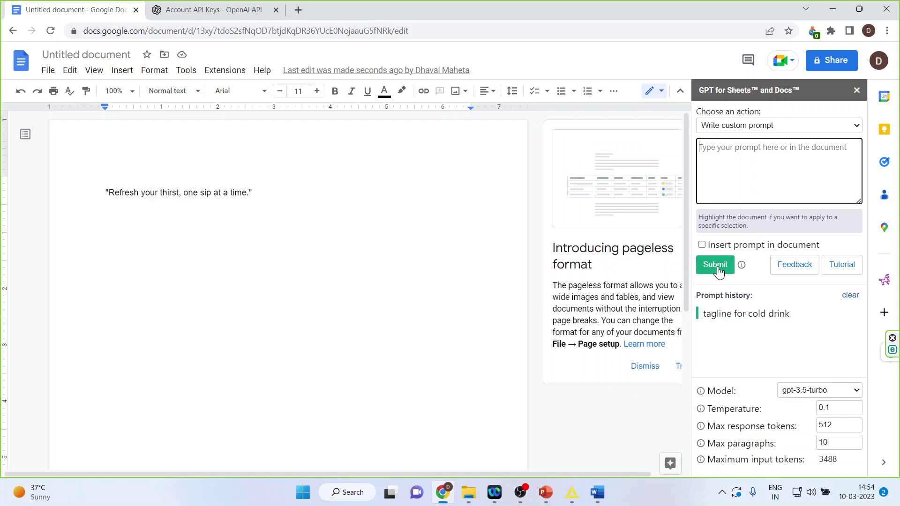
Add a new line after the tagline and submit 'keywords for cold drink' to GPT
click(257, 192)
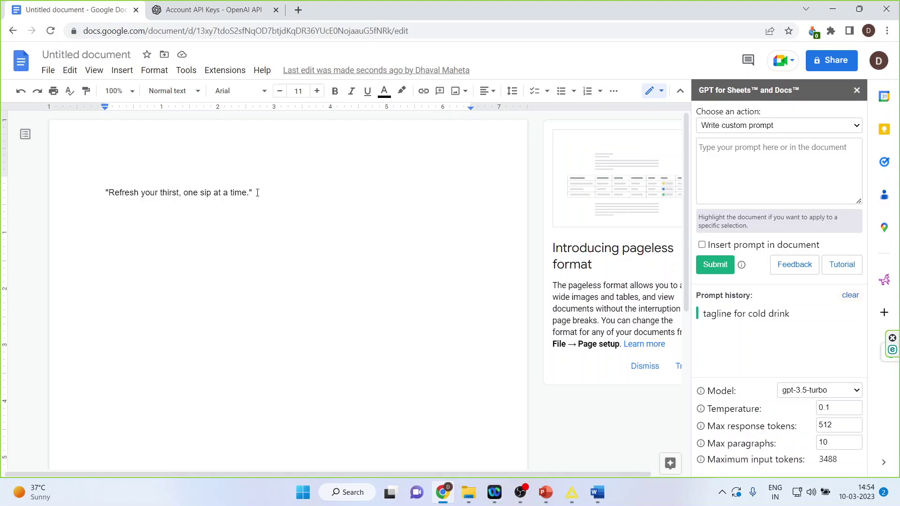
key(Return)
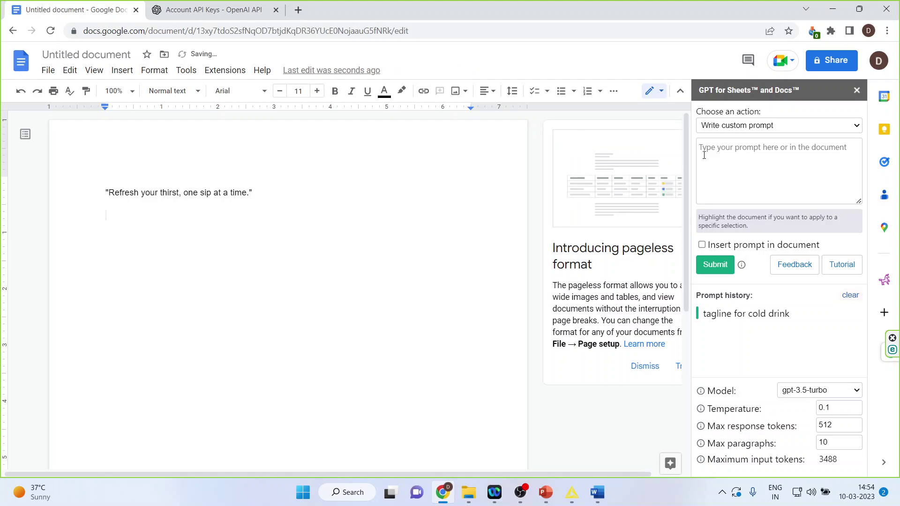
click(706, 153)
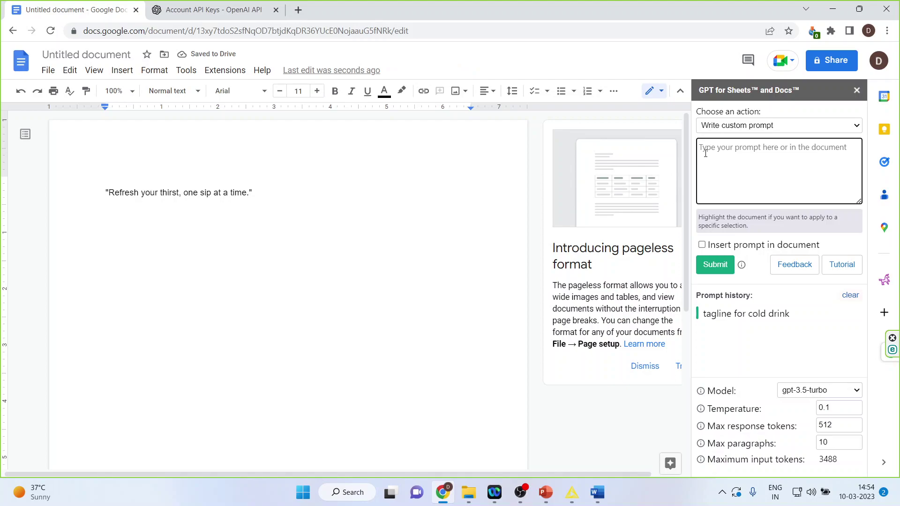
text(k)
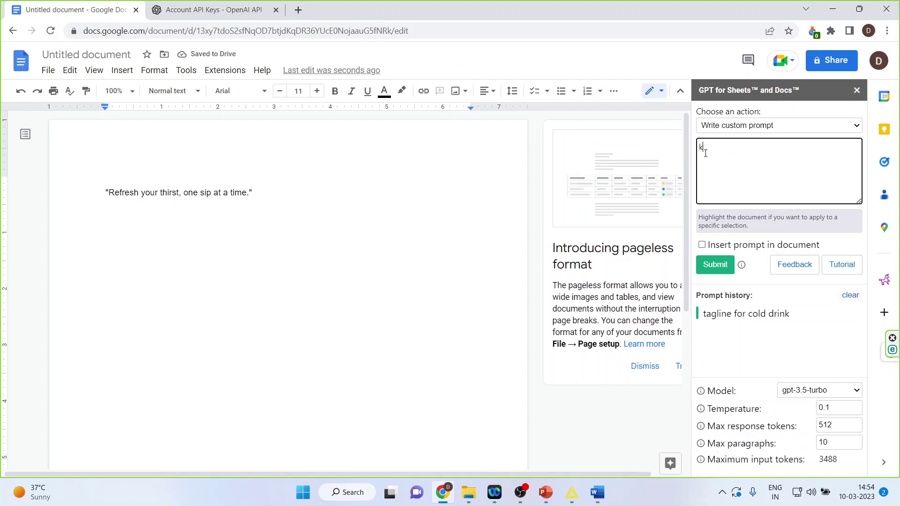
text(eywords for cold drin)
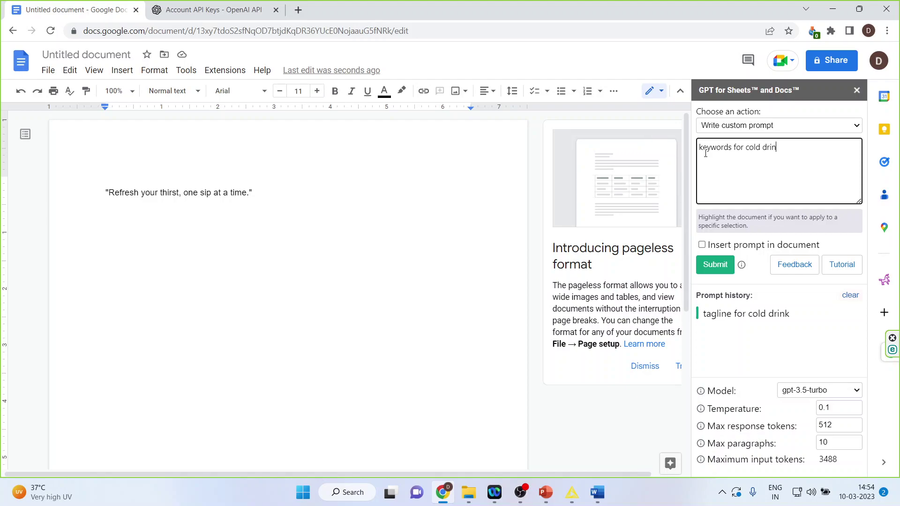
text(k)
click(718, 266)
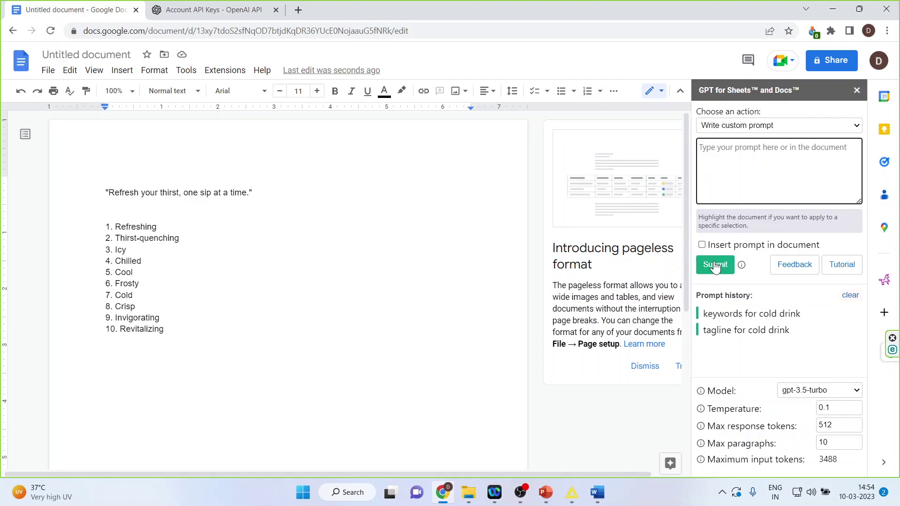
Submit the prompt 'hashtags for cold drink' to generate ten hashtags
click(724, 149)
text(hash)
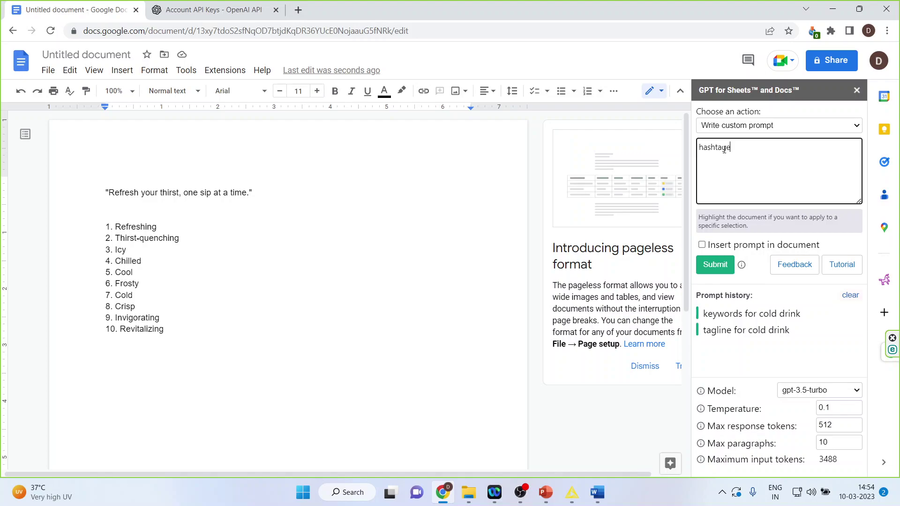
text(tage)
key(BackSpace)
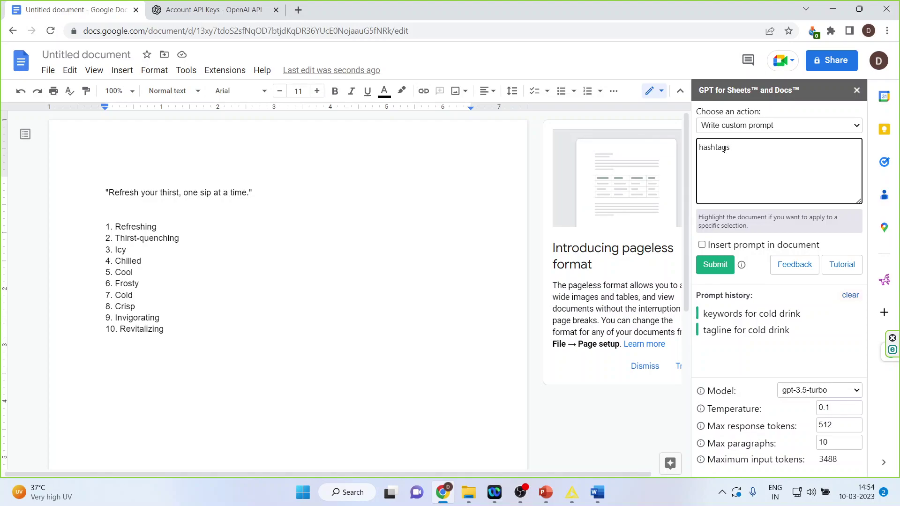
text(for cold)
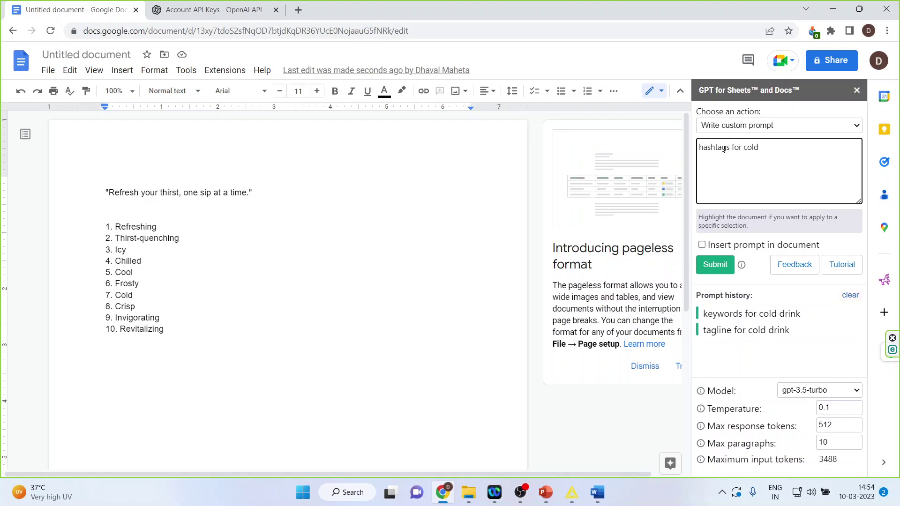
text( drink)
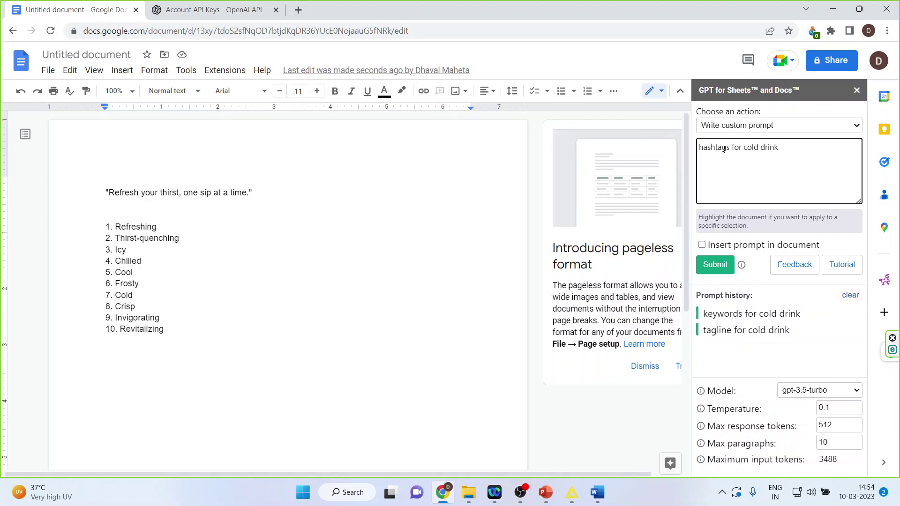
click(717, 266)
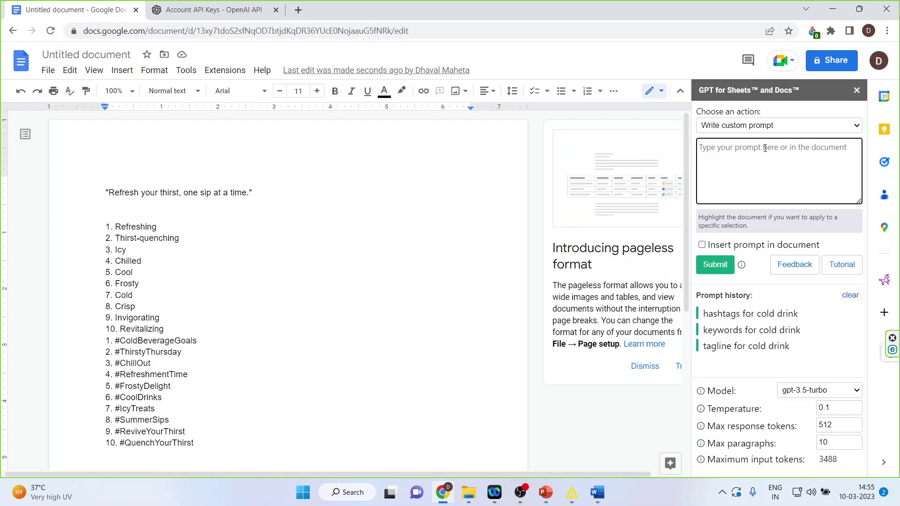
Reset page zoom, submit 'history of cold drink in 50 words', and review the generated paragraph
key(ctrl+minus)
key(ctrl+plus)
text(h)
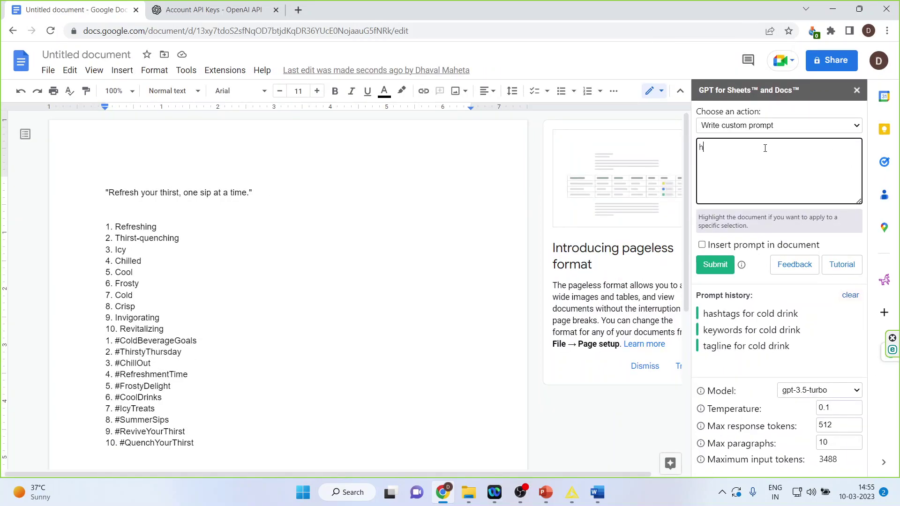
key(BackSpace)
key(BackSpace)
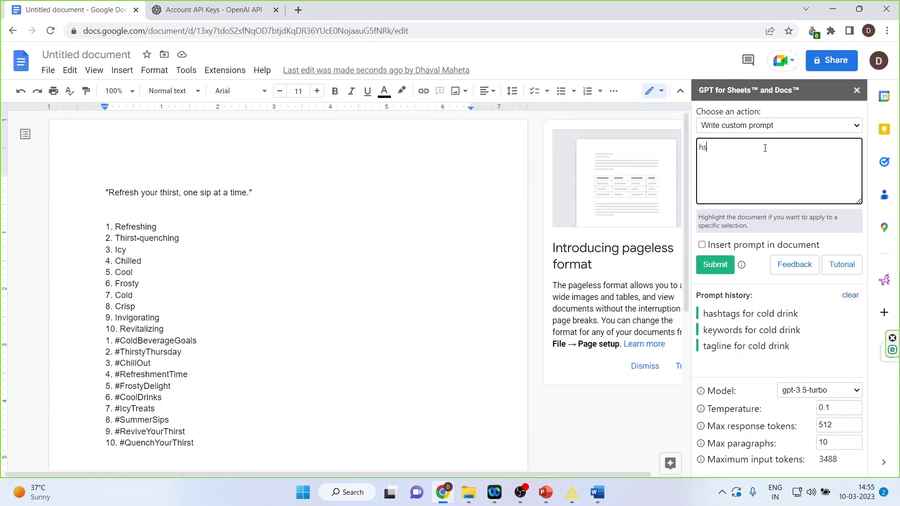
text(istory)
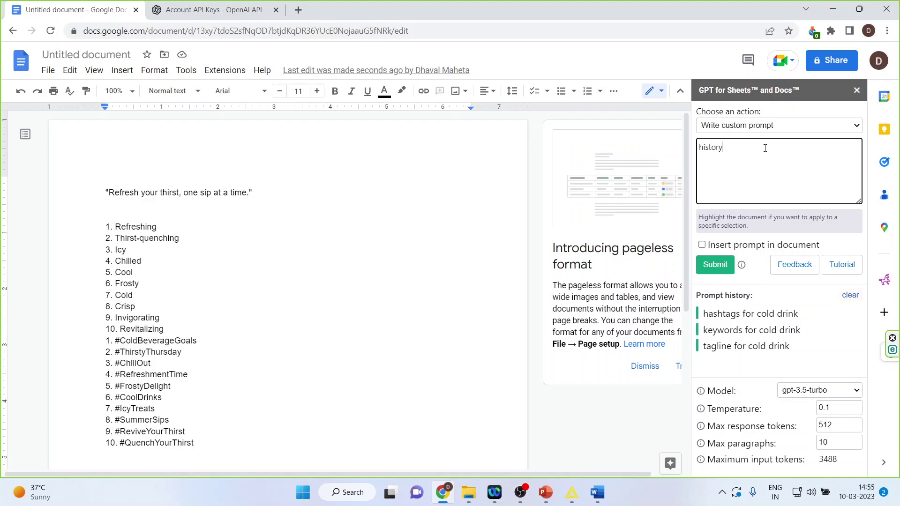
text( of cold drink in 50 words)
click(714, 271)
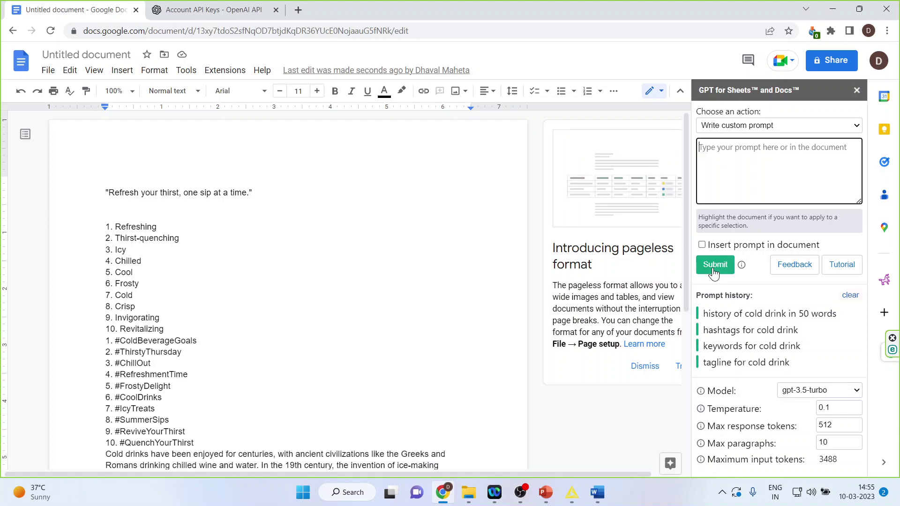
scroll(263, 359, down, 2)
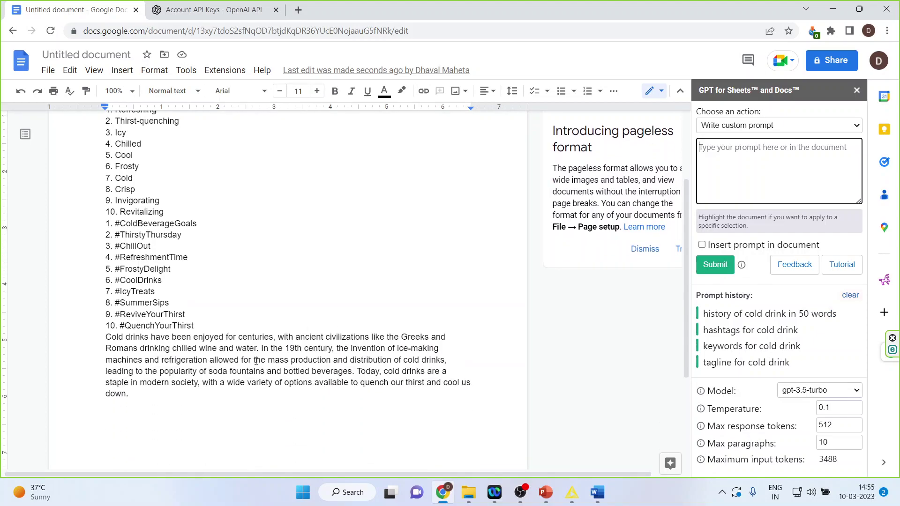
scroll(451, 336, up, 2)
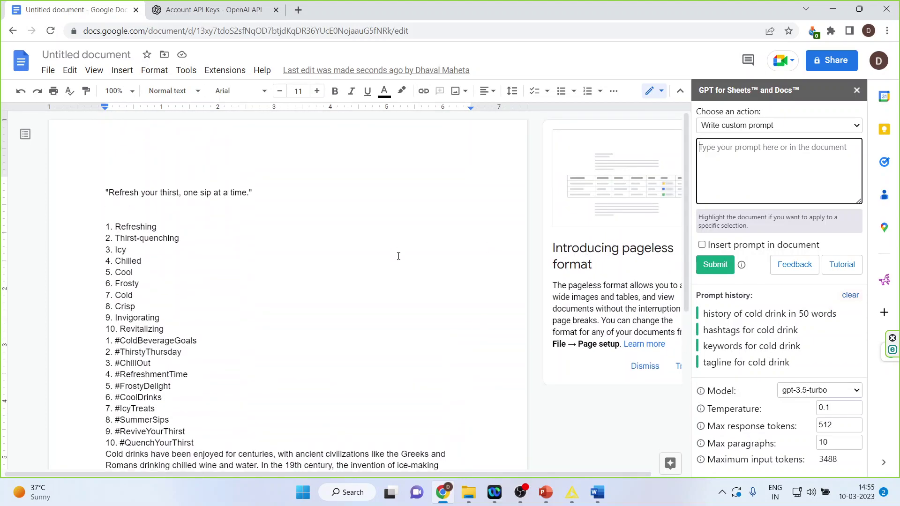
Delete all generated text and enter the new prompt 'tag line for cold drink'
drag(104, 193, 298, 461)
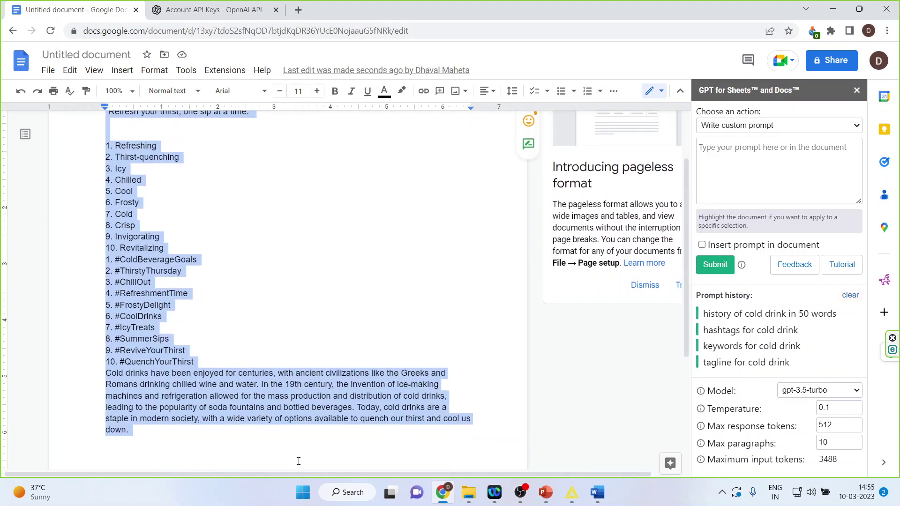
key(BackSpace)
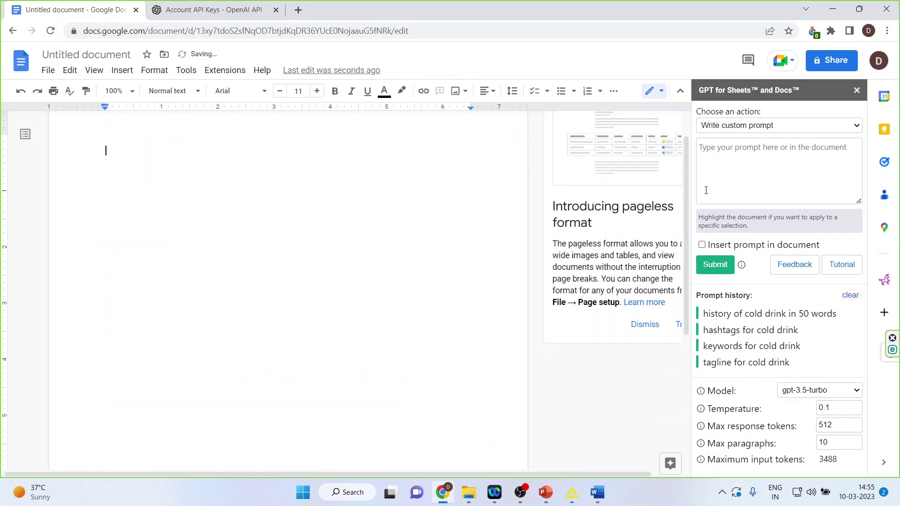
click(708, 154)
text(tag )
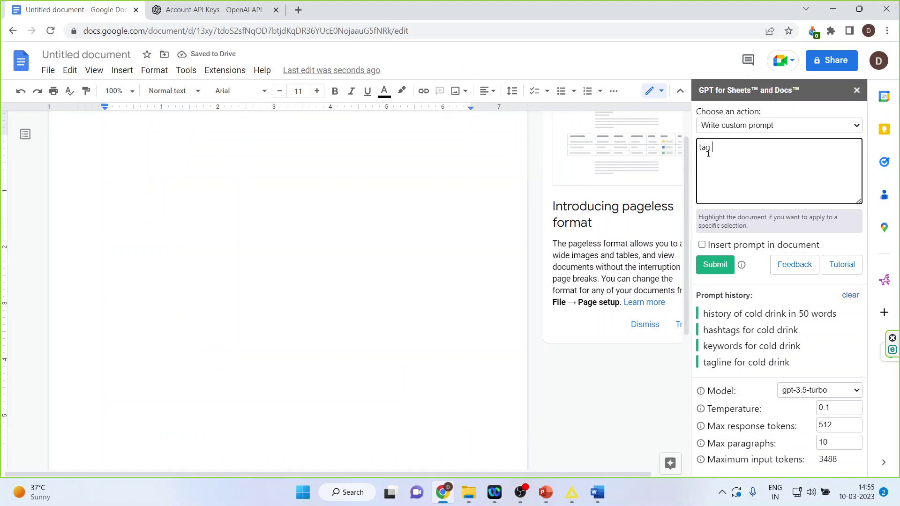
text(line for )
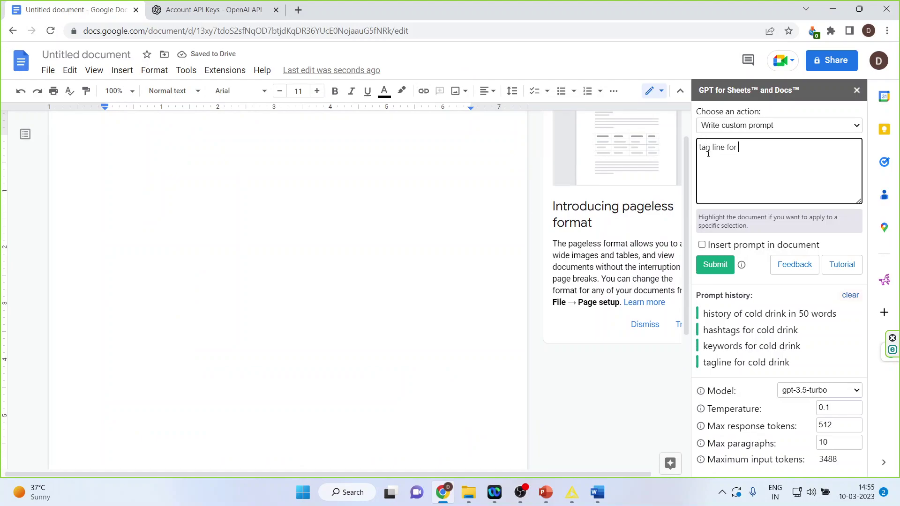
text(cold drink)
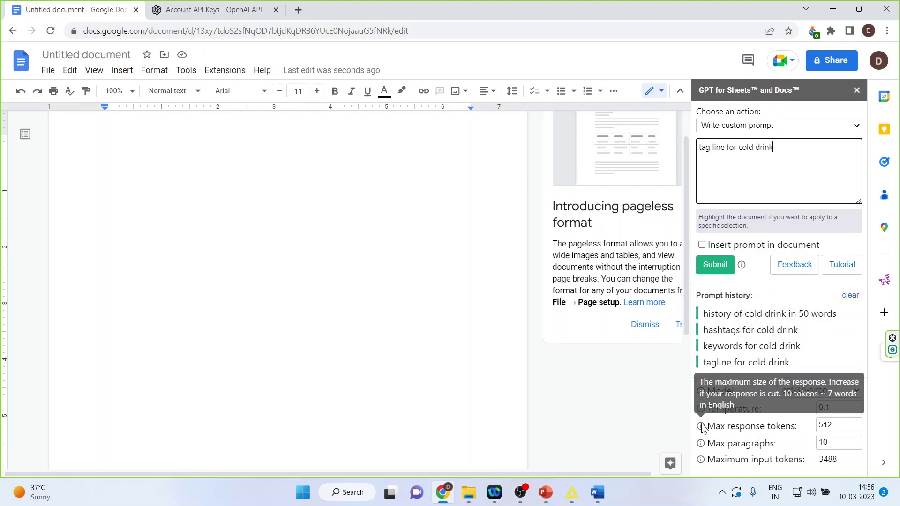
Show slide 3 of 'ChatGPT in Google Excel Sheet', explaining temperature as a hyperparameter
click(551, 498)
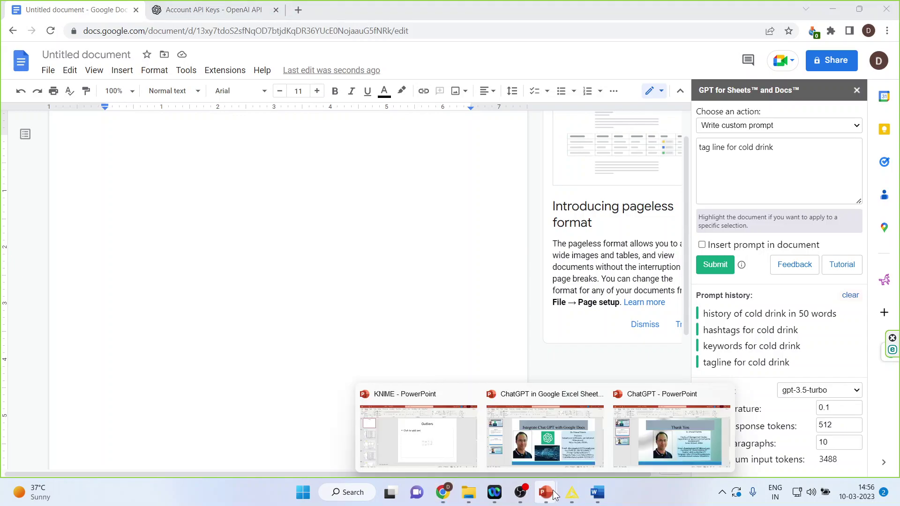
click(559, 441)
click(74, 274)
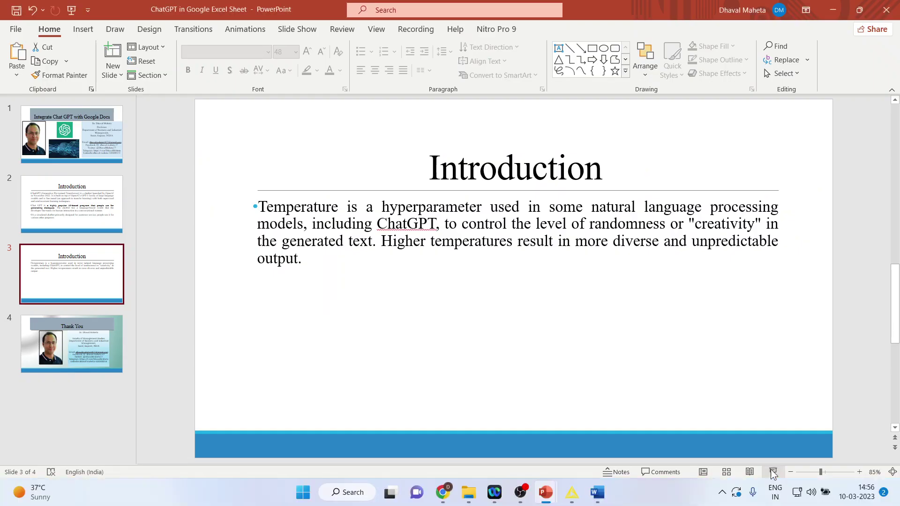
Generate the cold-drink tagline with temperature 1, then regenerate it with temperature 0.3
click(445, 493)
click(836, 408)
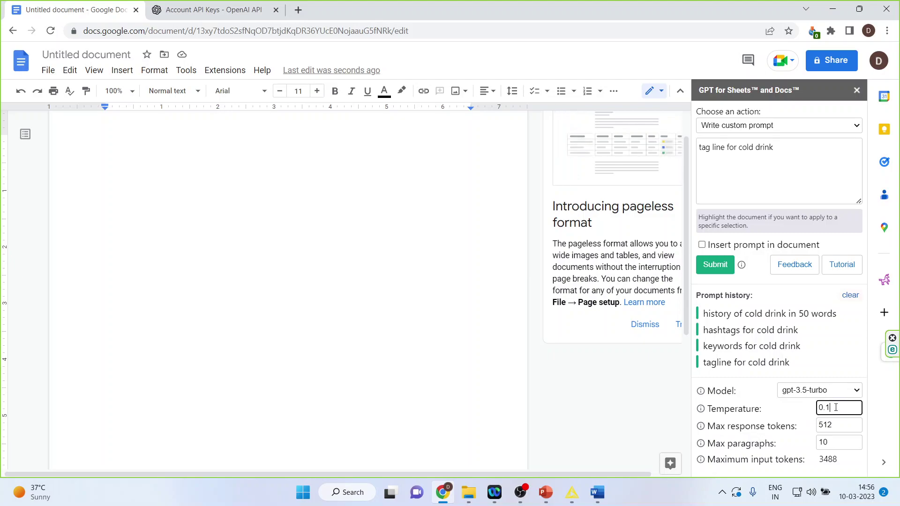
text(1)
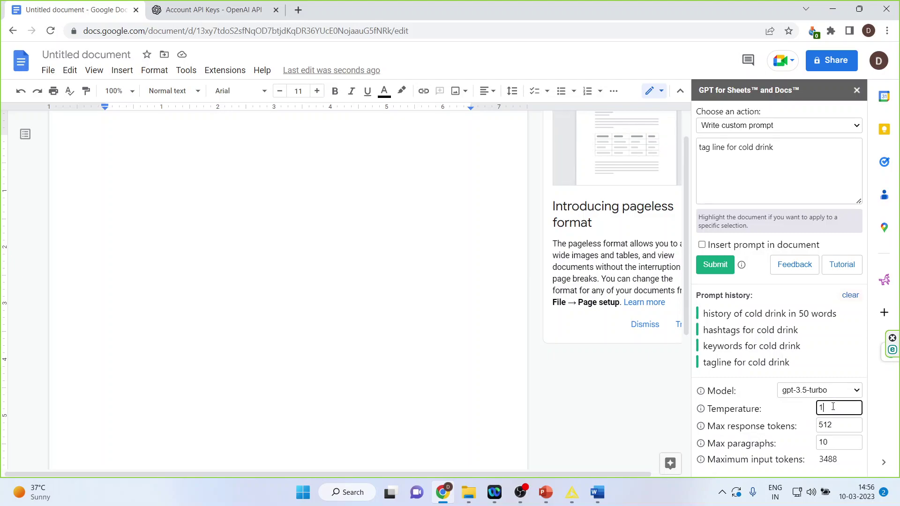
scroll(421, 259, up, 1)
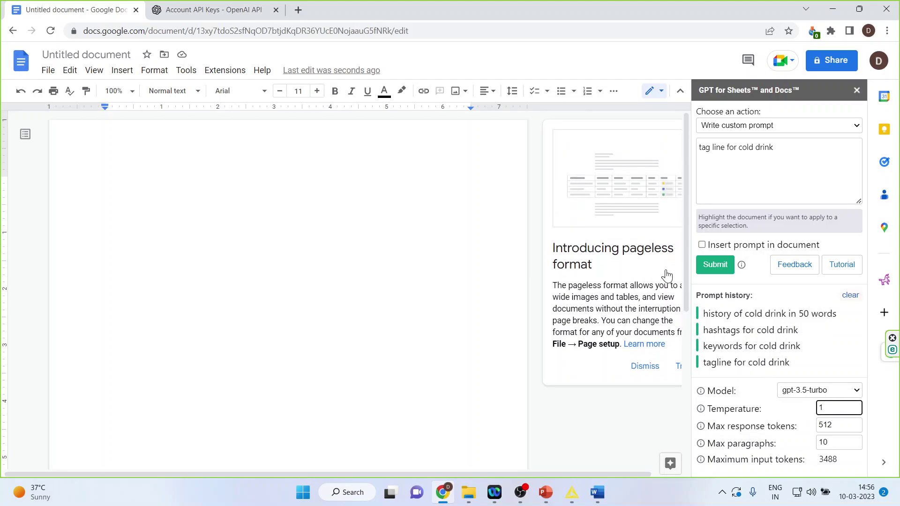
click(713, 269)
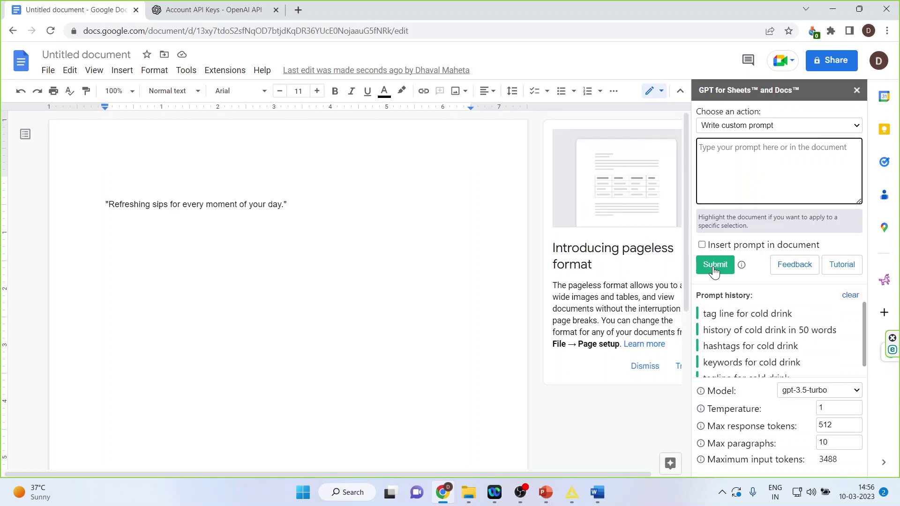
click(824, 407)
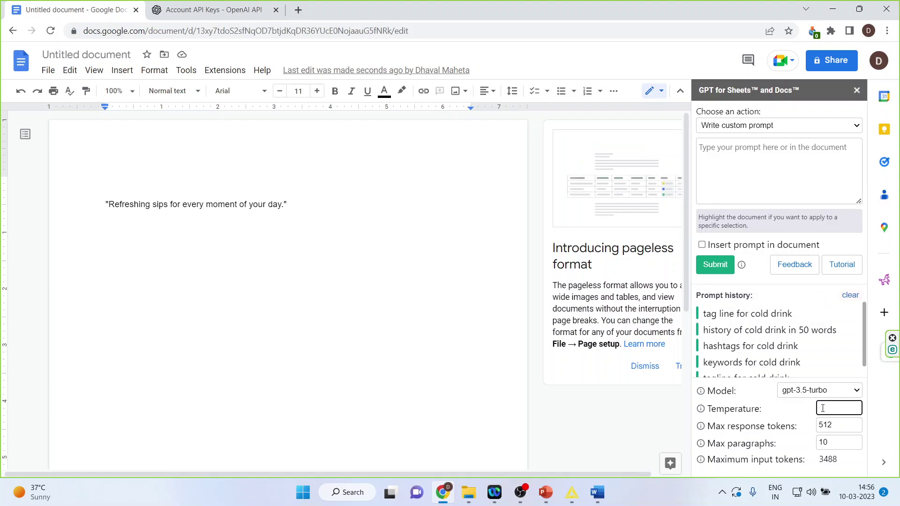
text(0.3)
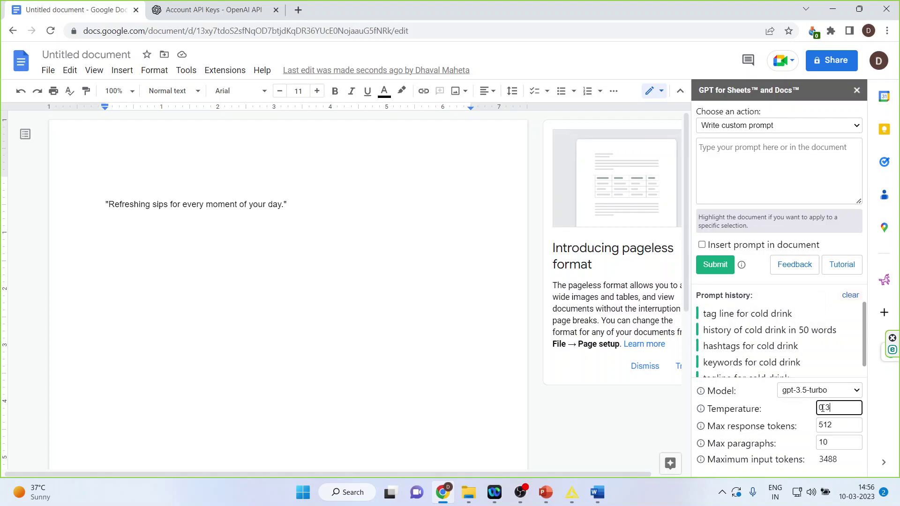
click(709, 268)
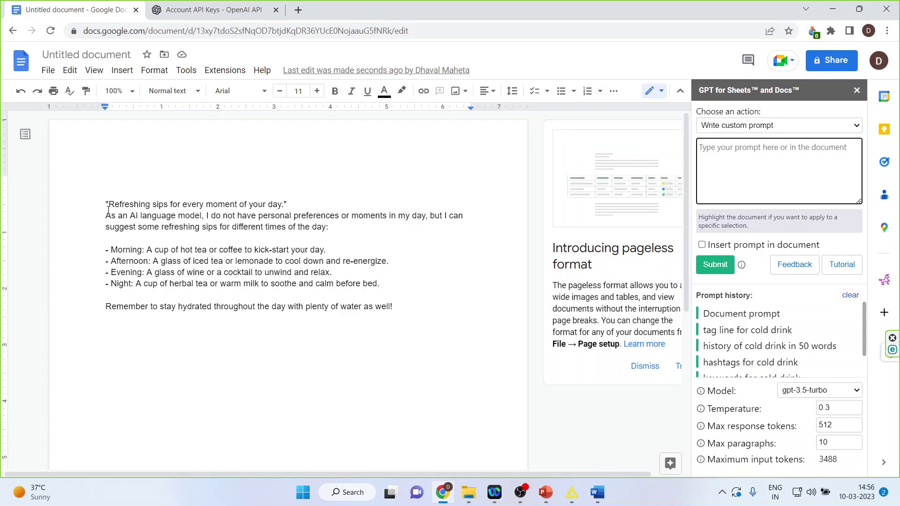
Select all the generated tagline and drink-suggestion text on the page
drag(105, 203, 398, 308)
click(751, 159)
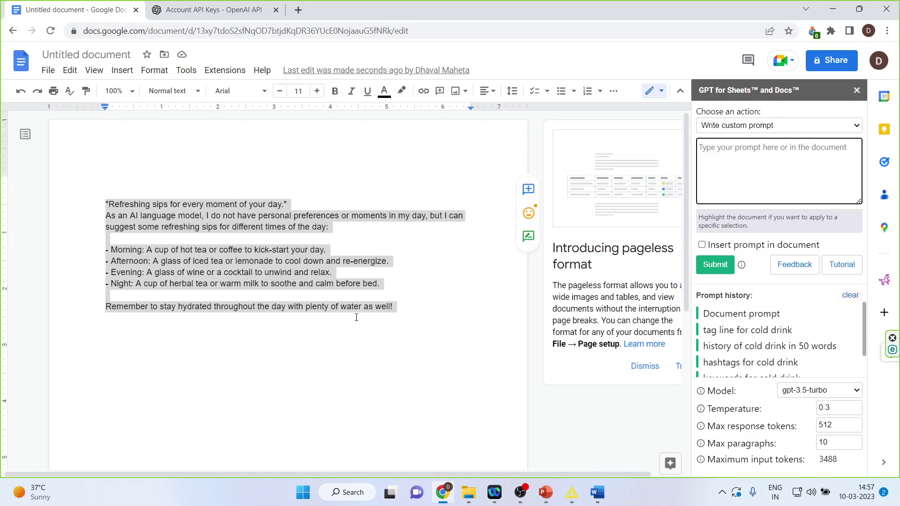
drag(104, 206, 314, 268)
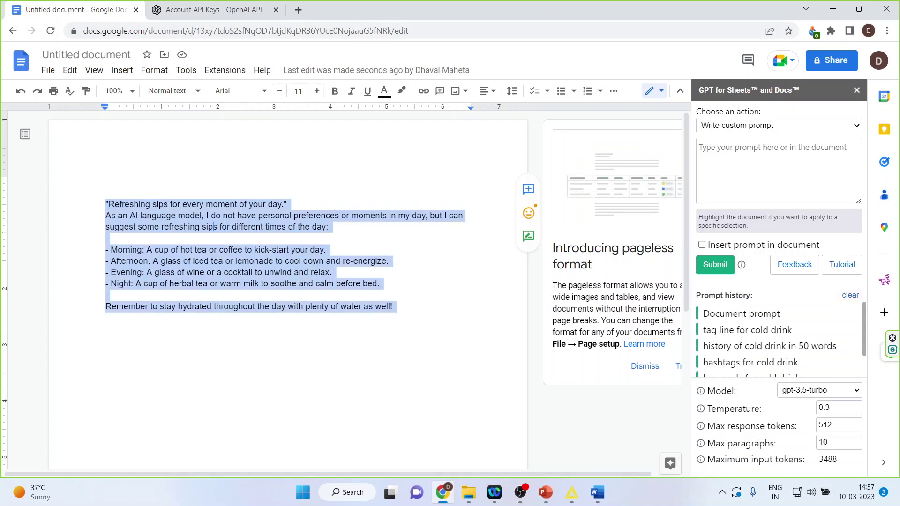
click(383, 302)
key(Up)
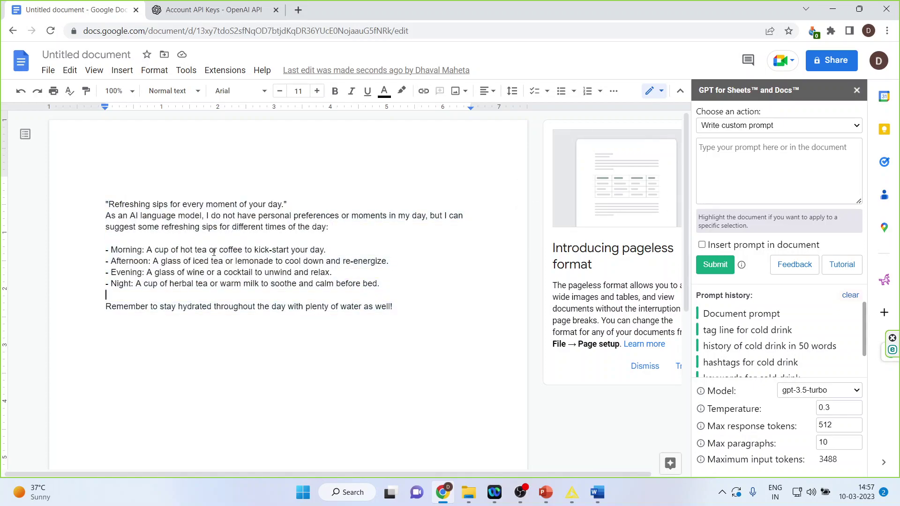
drag(104, 204, 413, 321)
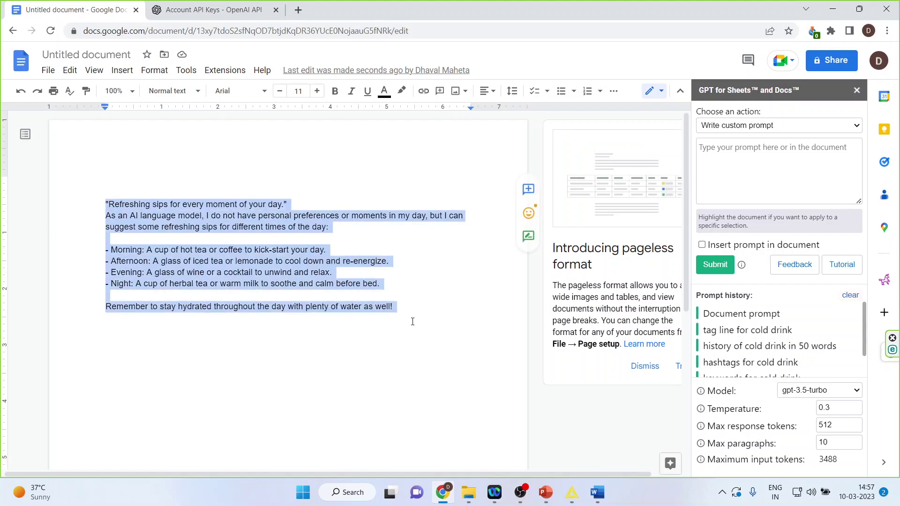
Delete the selected text and submit a prompt for a courier thank-you letter about lost baggage
key(BackSpace)
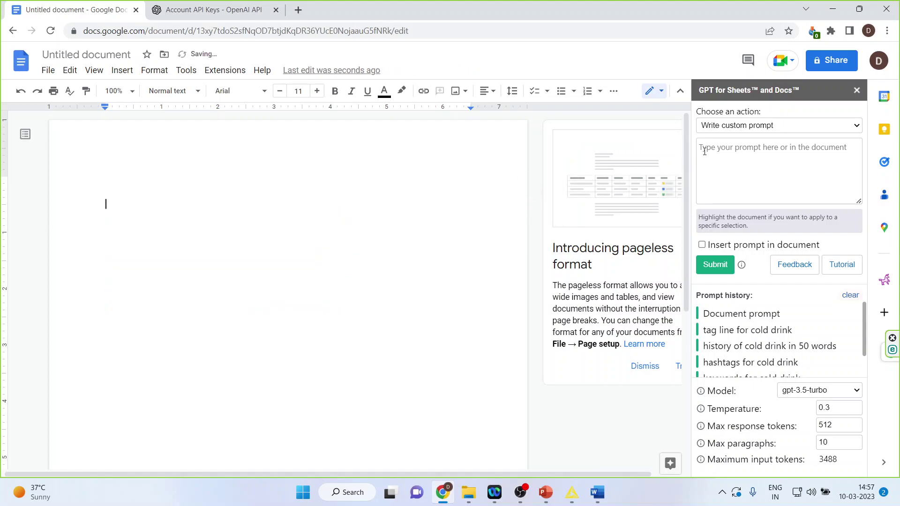
click(705, 149)
text(write)
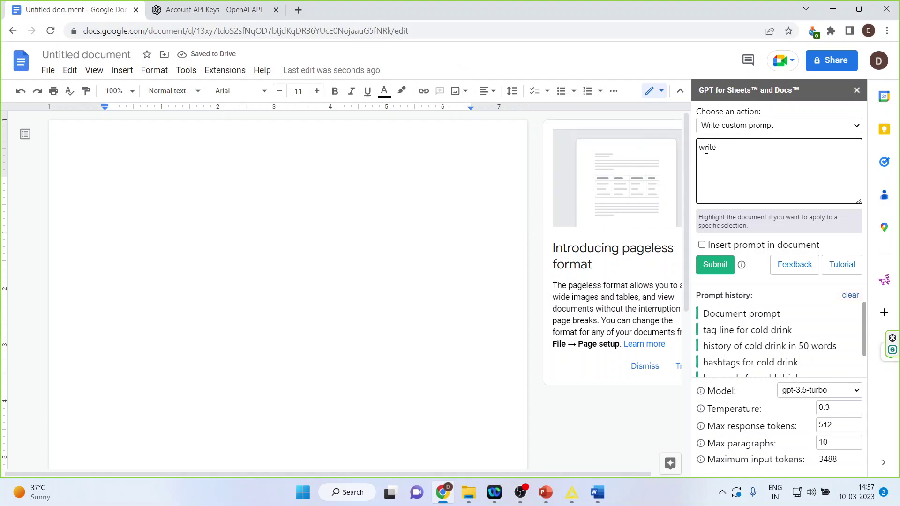
text( a thanks )
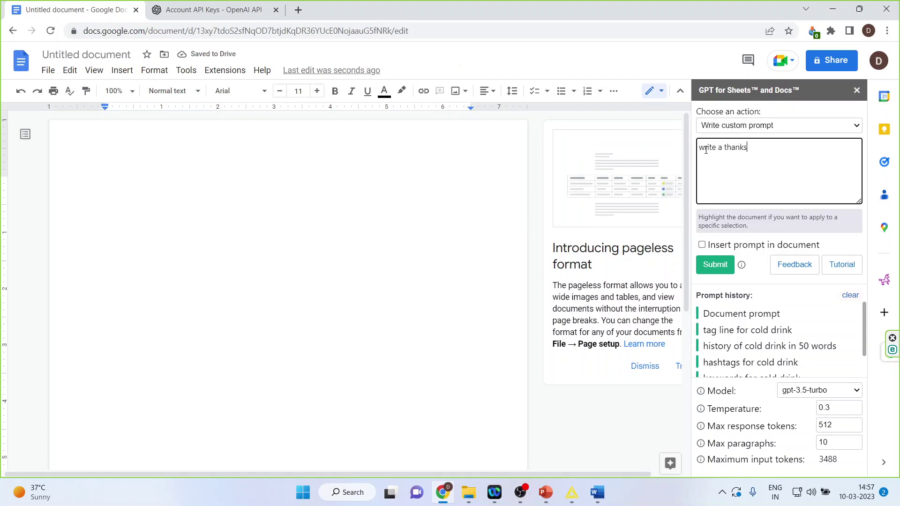
text(giving letter to)
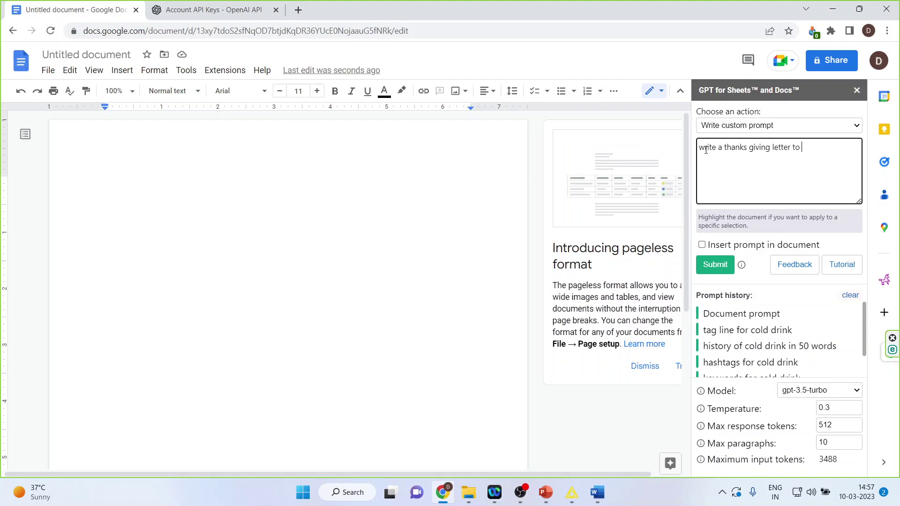
text( the couri)
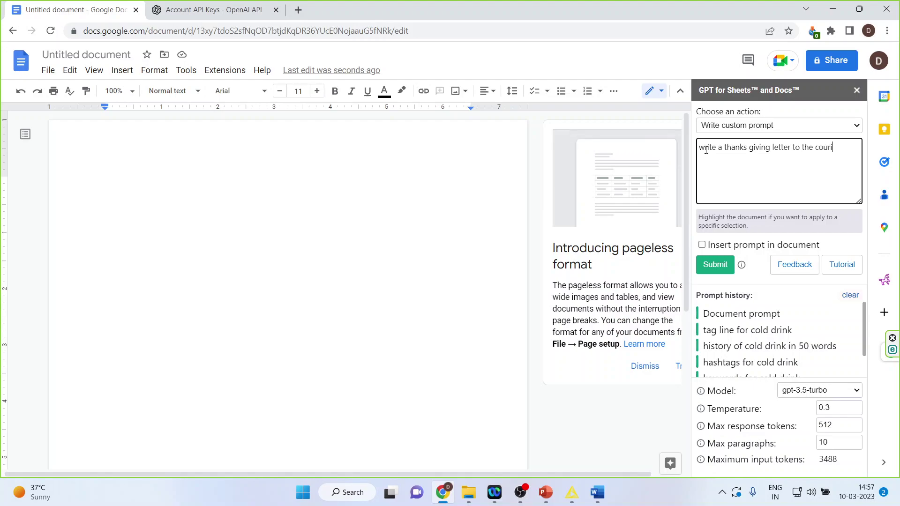
text(er compa)
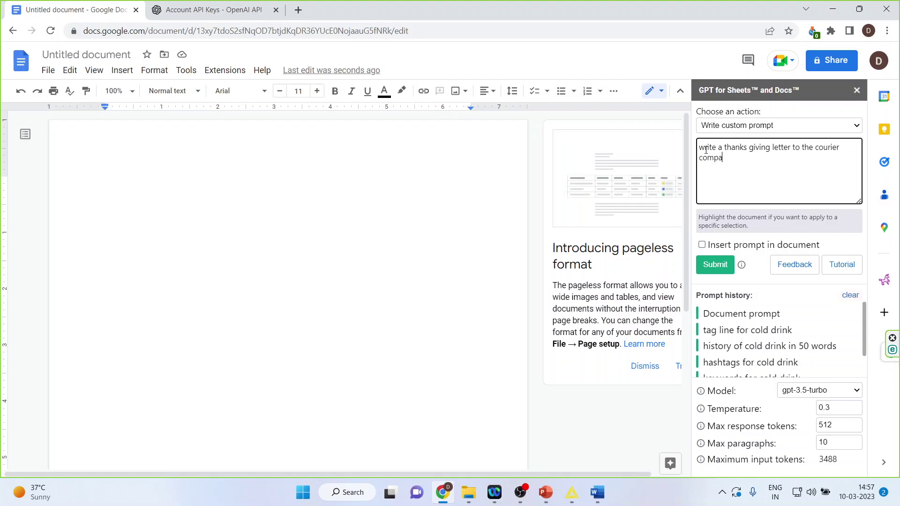
text(ny for)
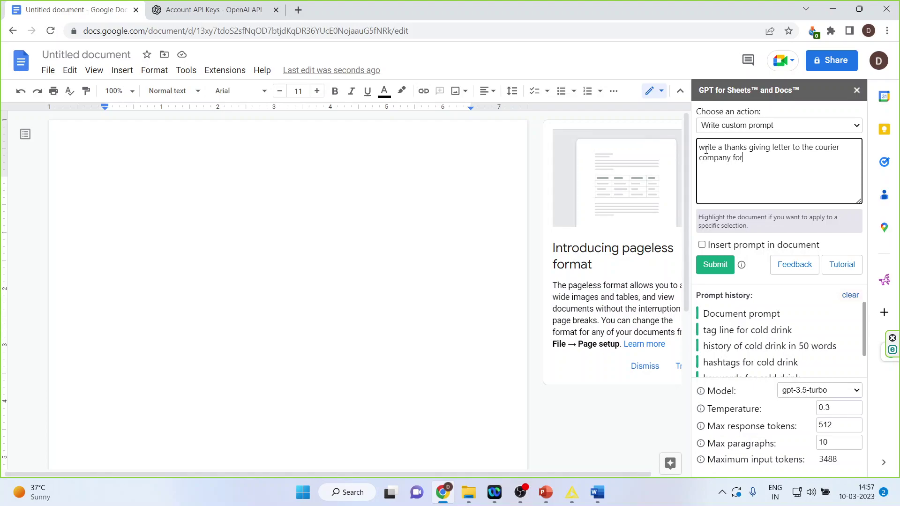
text( lotaking care of)
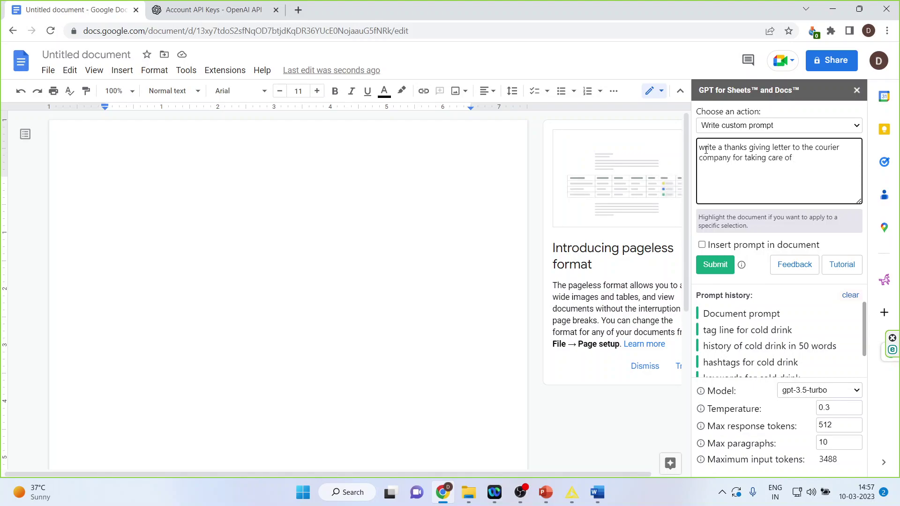
text( lost )
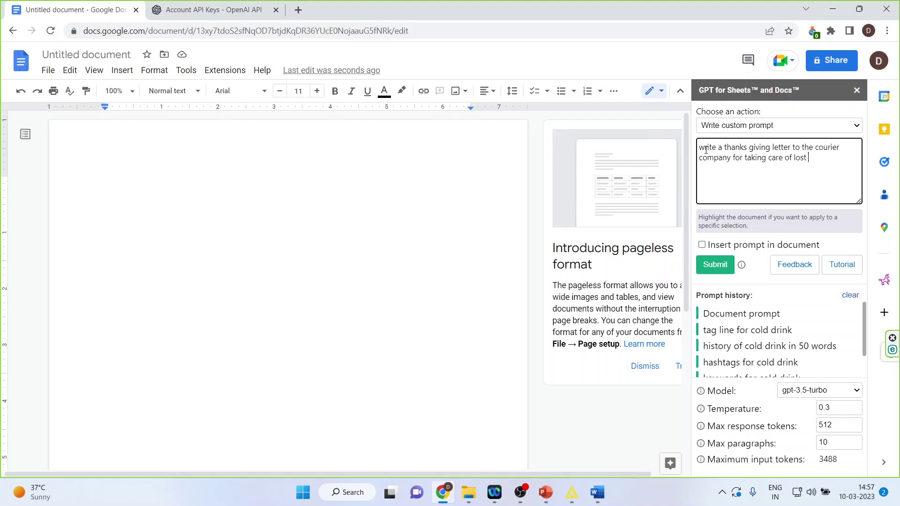
text(bag)
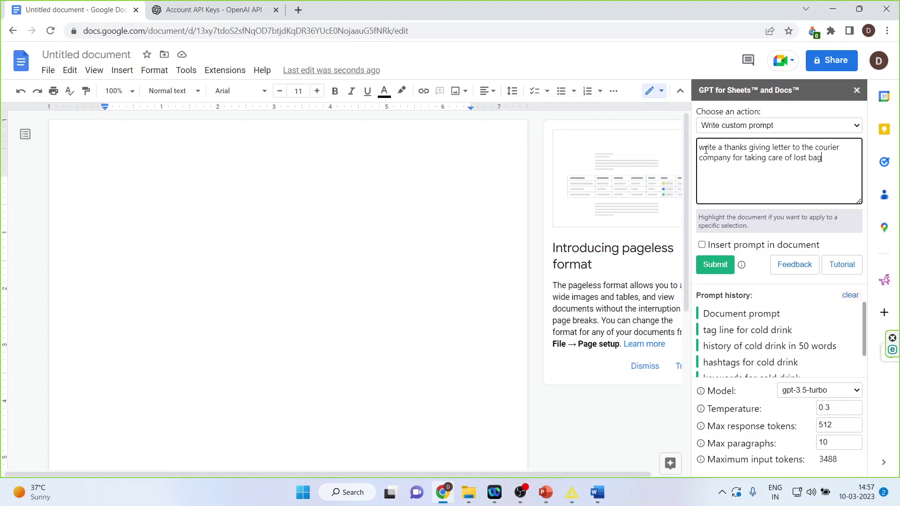
text(gage)
click(718, 270)
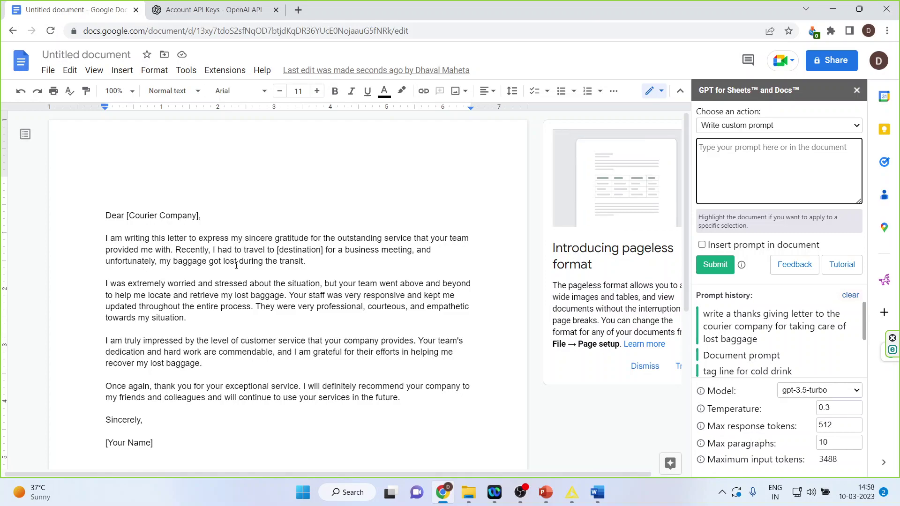
Undo the letter, choose 'Change the tone to', and submit 'write a joke on machine learning'
key(ctrl+z)
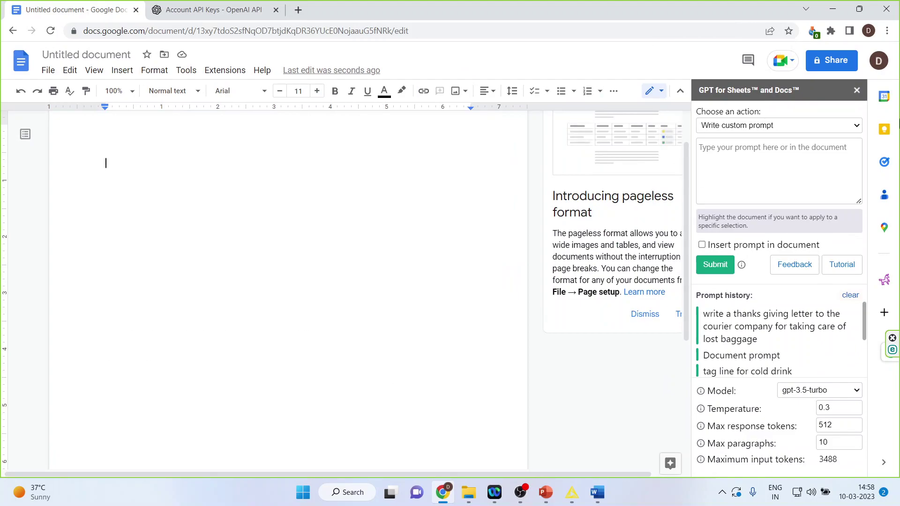
click(856, 124)
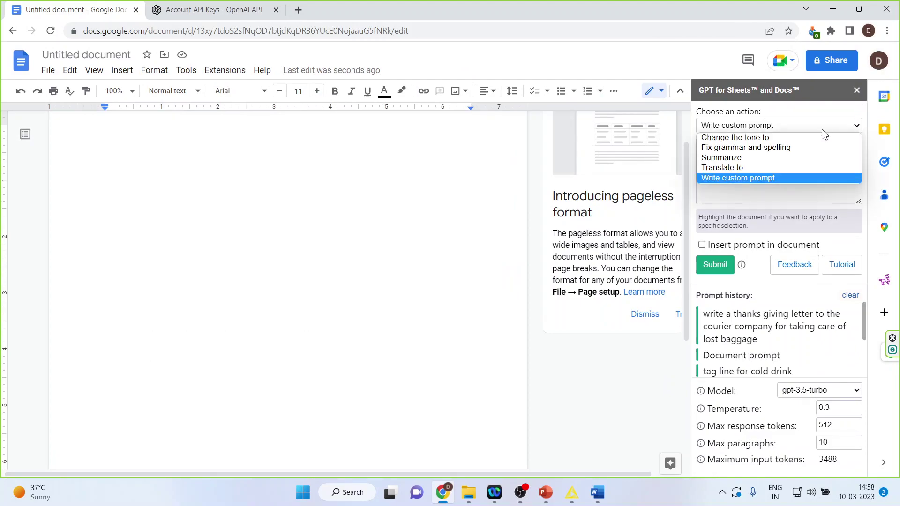
click(789, 148)
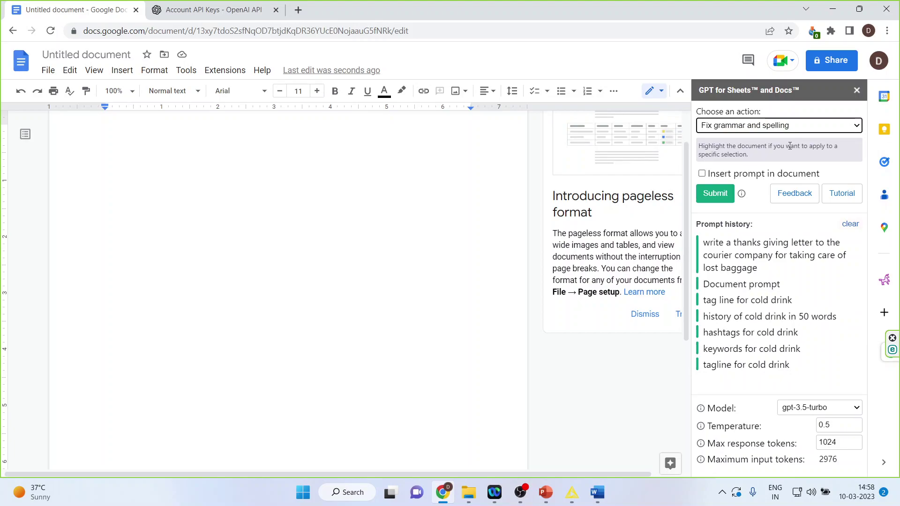
click(857, 124)
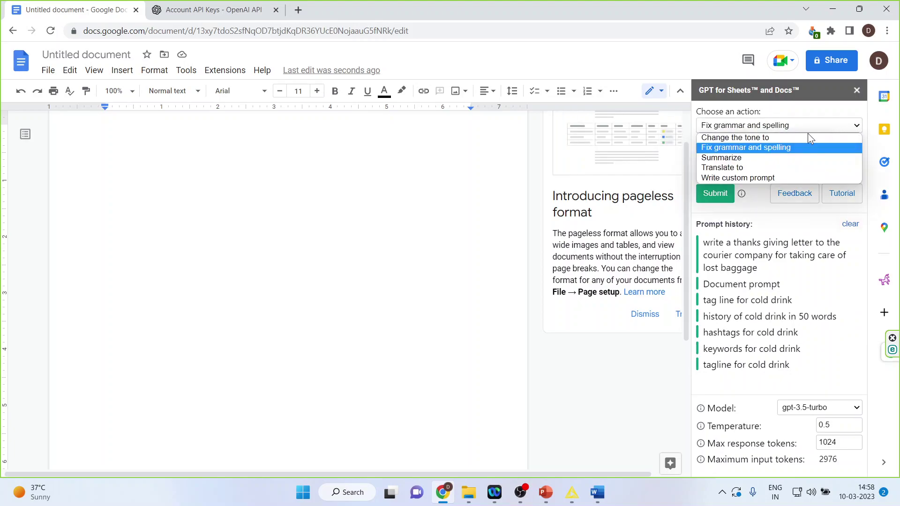
click(780, 138)
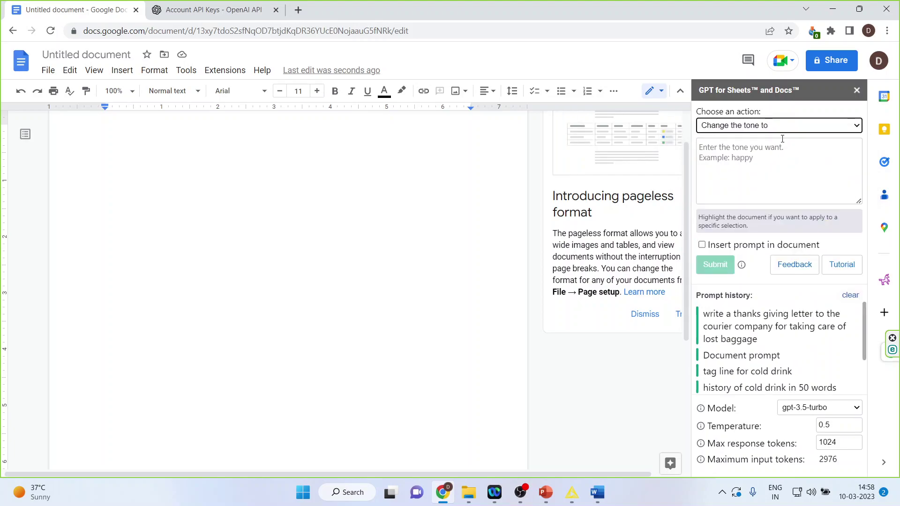
click(714, 153)
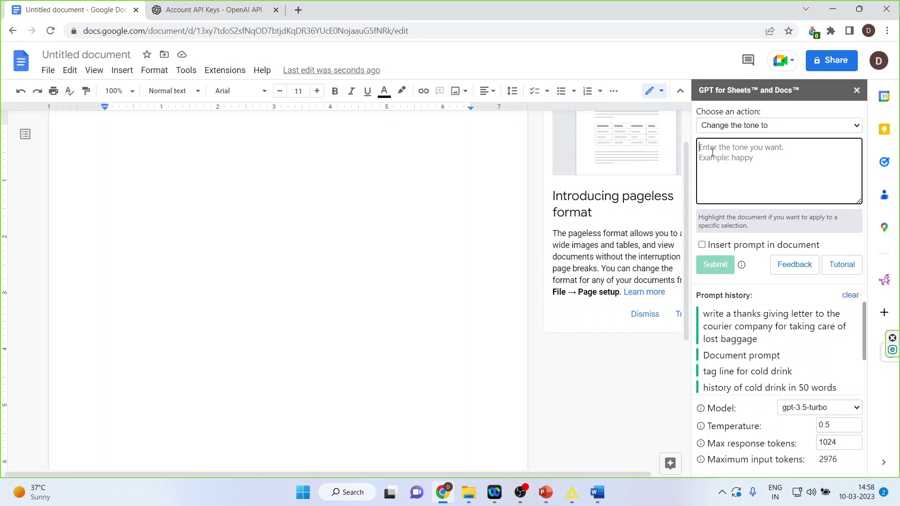
text(write a)
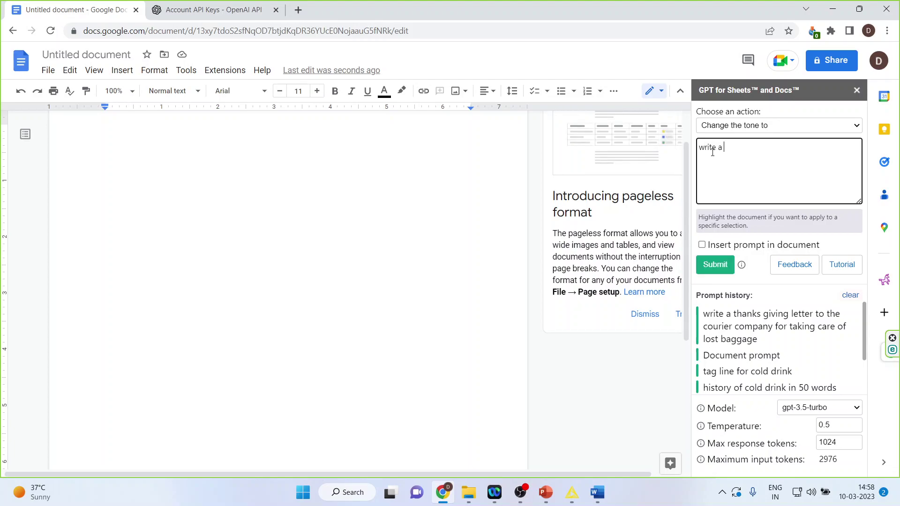
text( joke on machine lea)
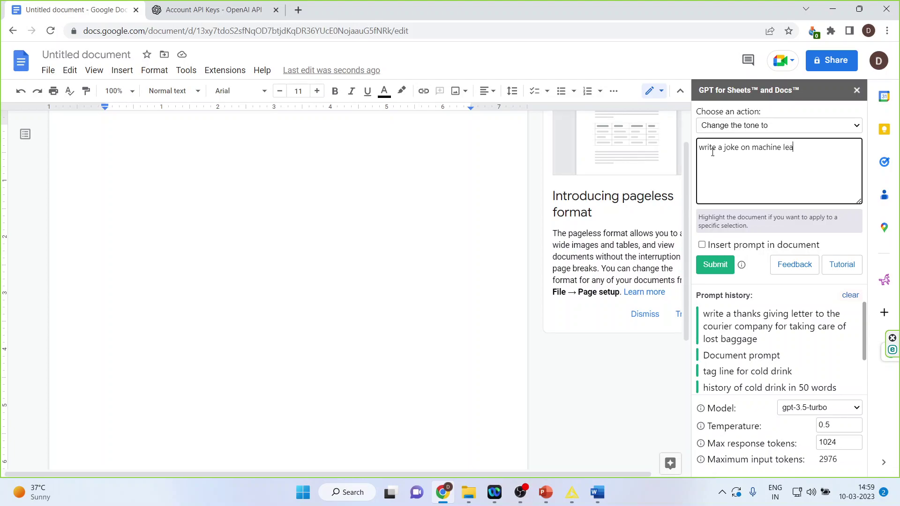
text(rning)
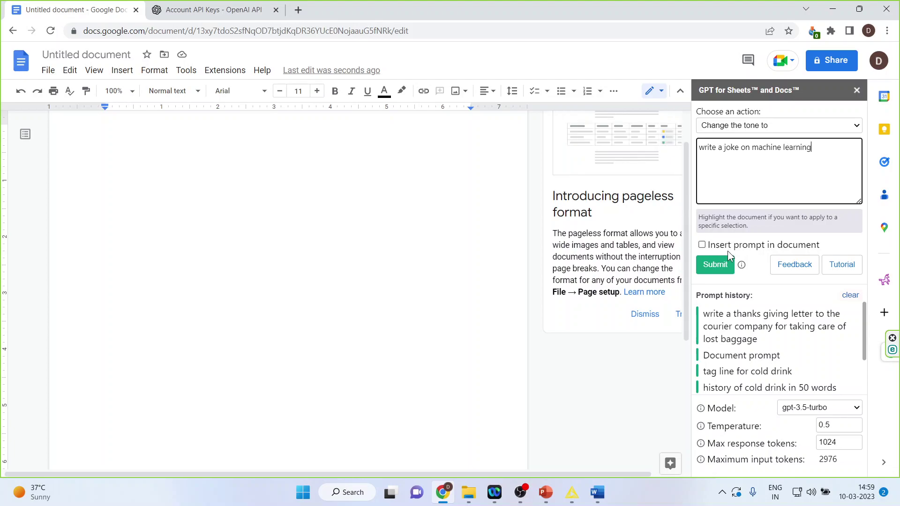
click(720, 267)
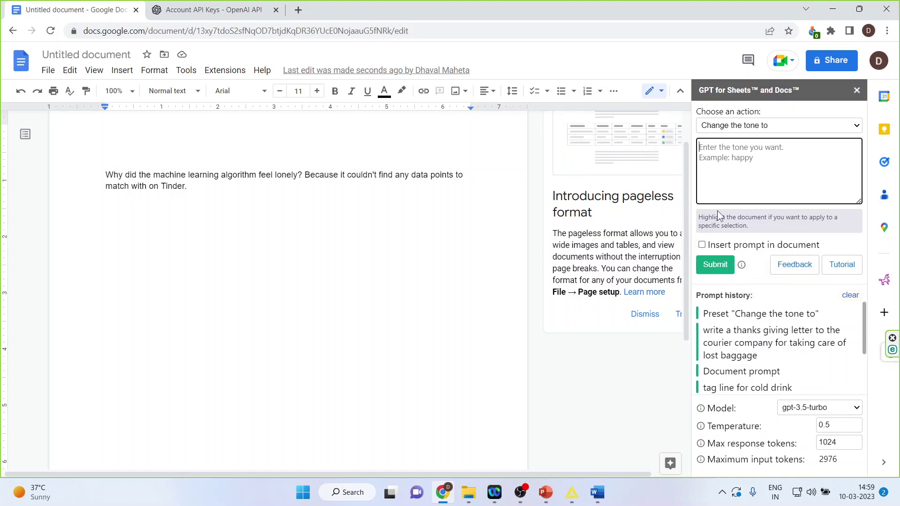
Run the 'Fix grammar and spelling' action on the machine-learning joke
click(854, 125)
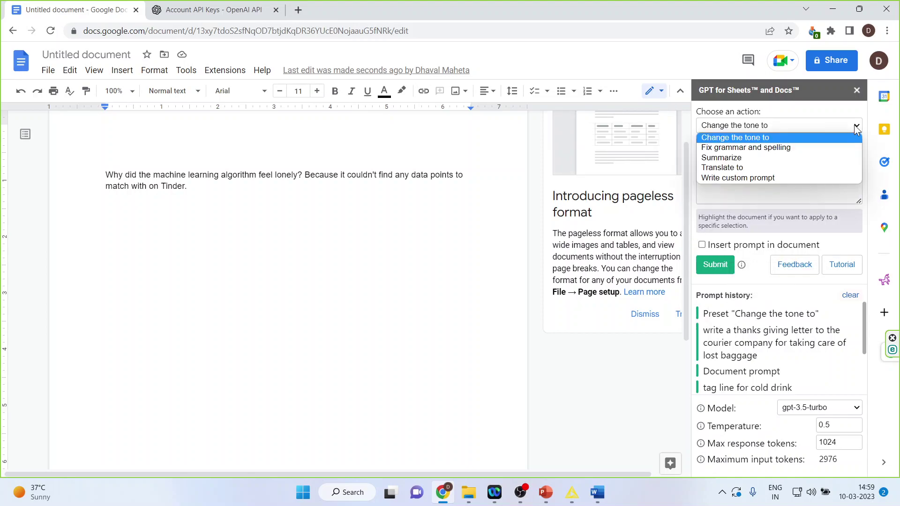
click(781, 148)
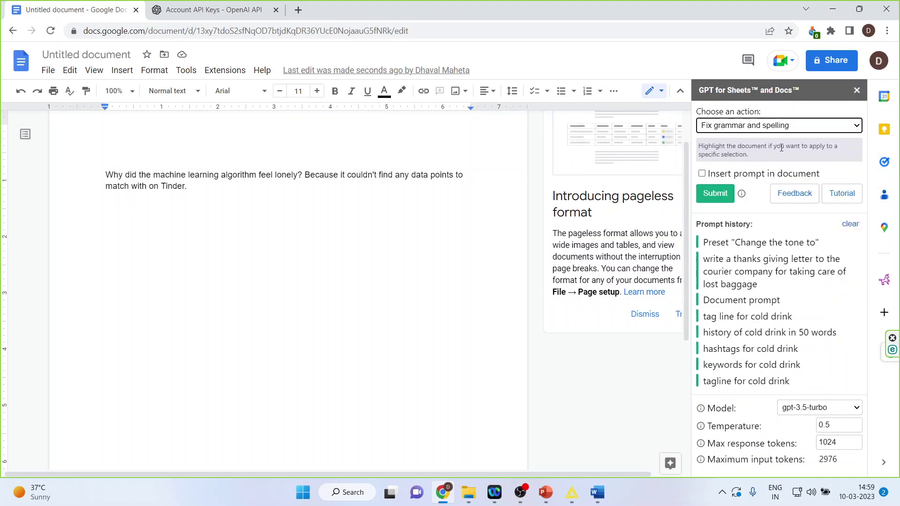
click(713, 196)
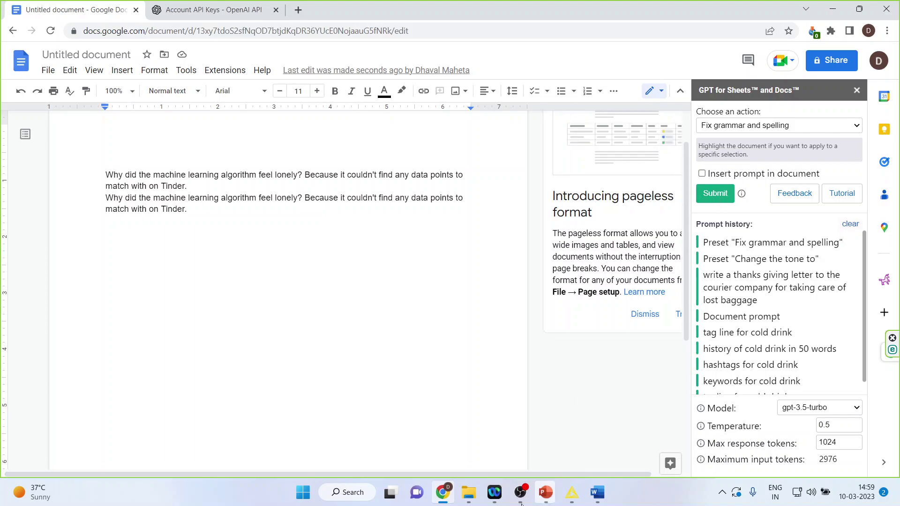
click(545, 497)
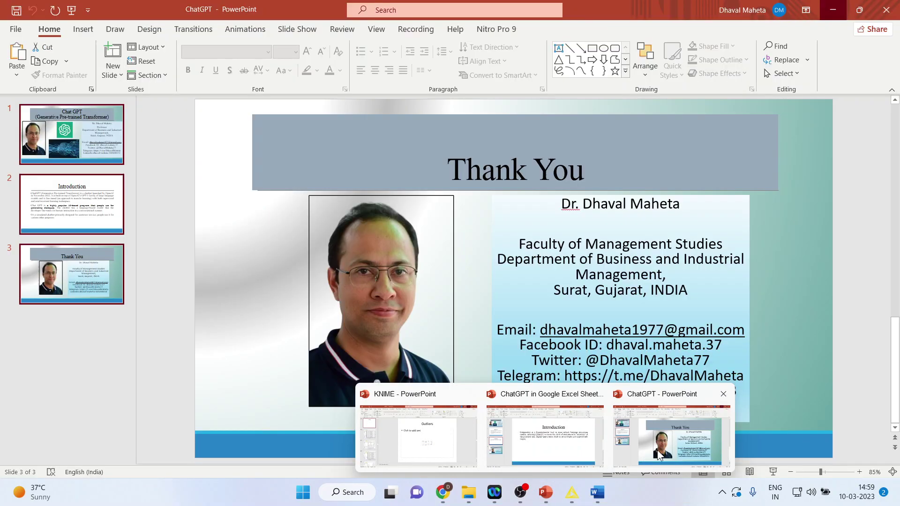
Bring up 'ChatGPT in Google Excel Sheet' on its closing Thank You slide 4
click(657, 450)
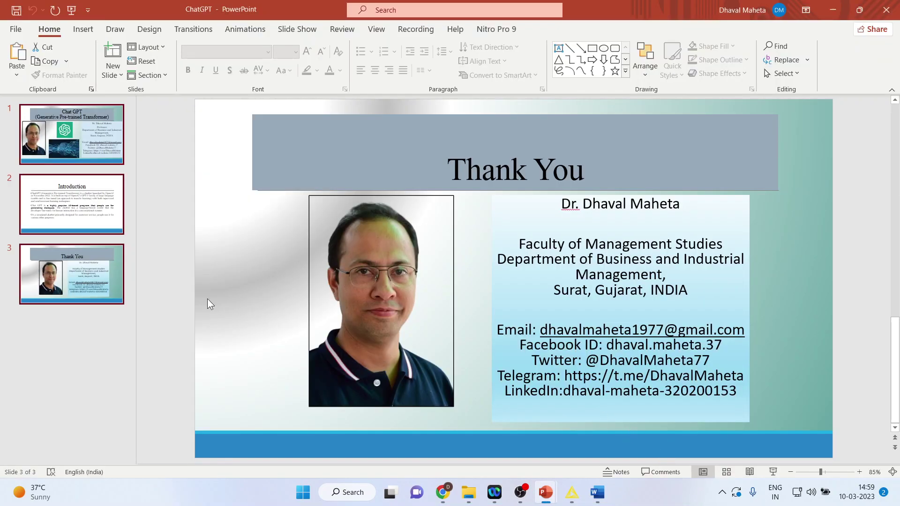
mouse_move(549, 496)
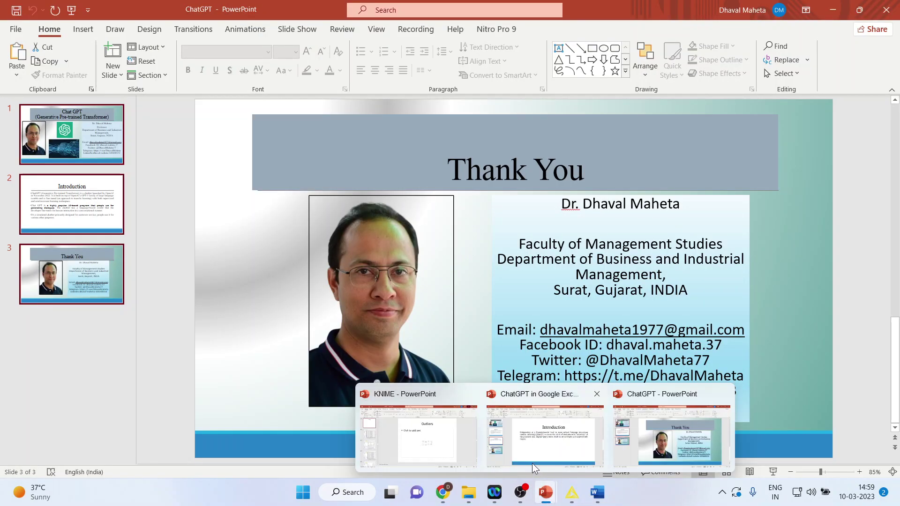
click(541, 449)
key(Down)
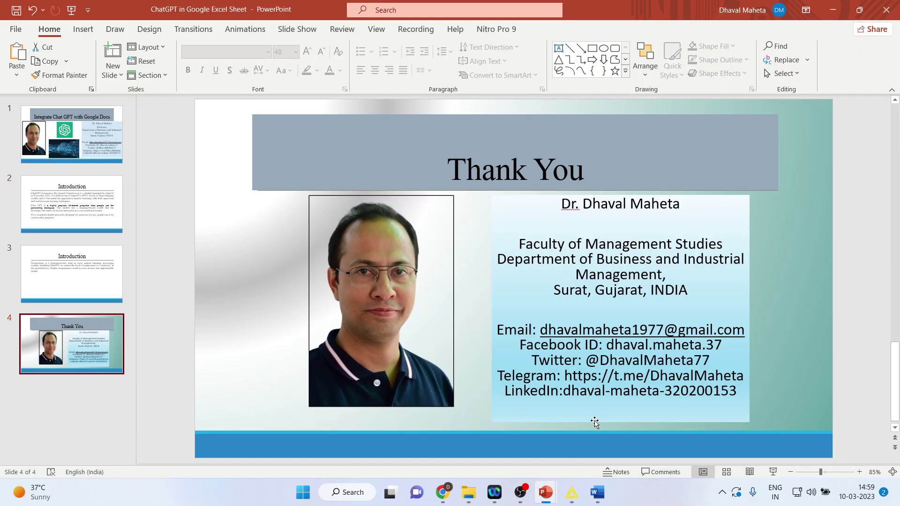